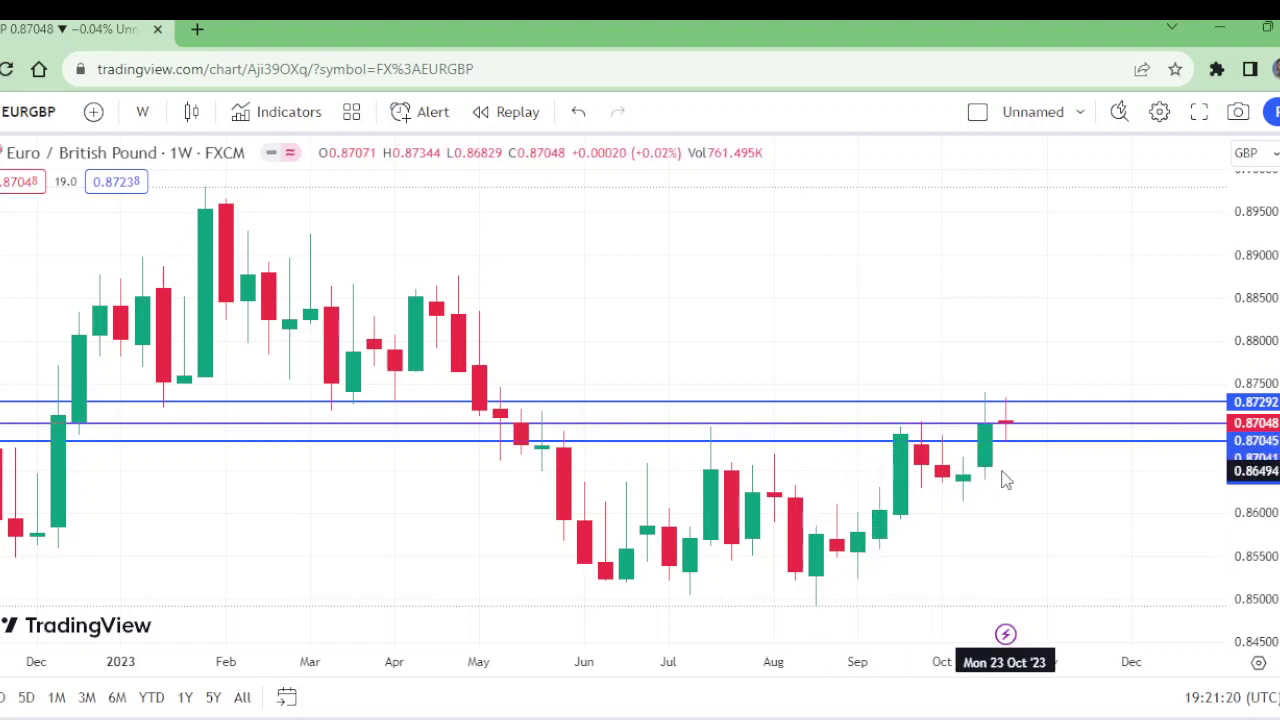
{"action": "left_click", "coordinate": [860, 428]}
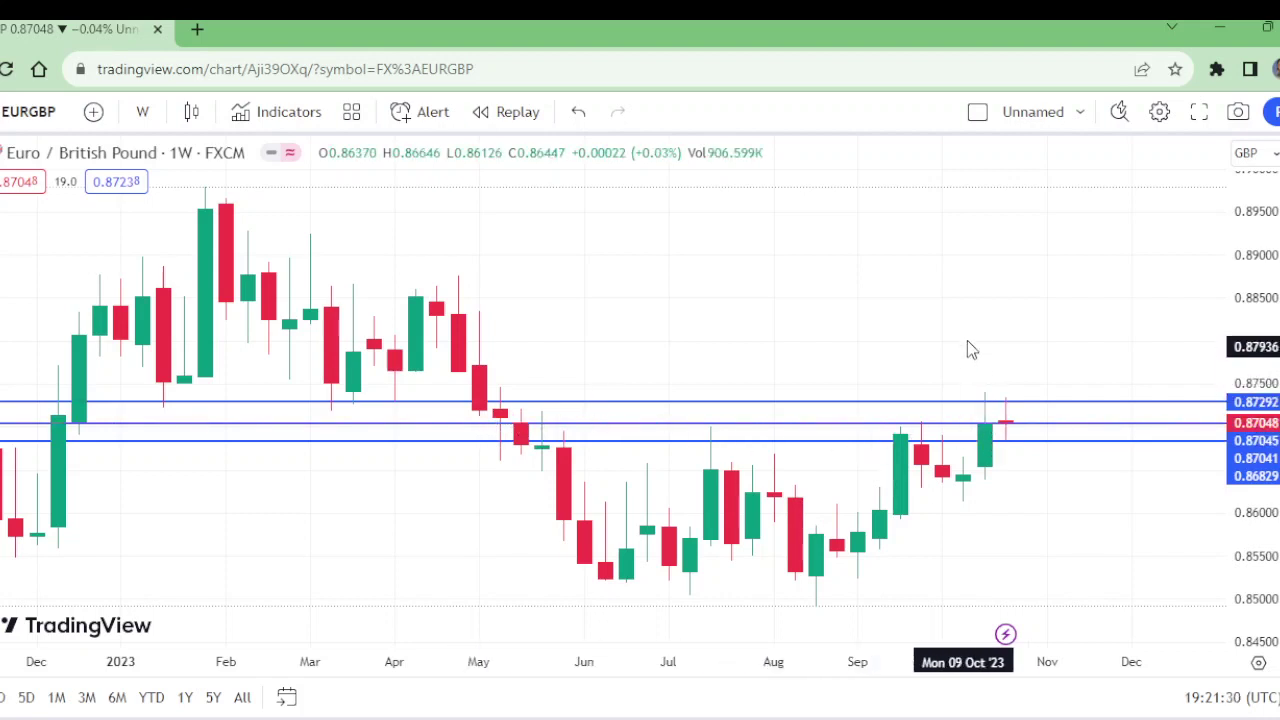
{"action": "left_click", "coordinate": [388, 410]}
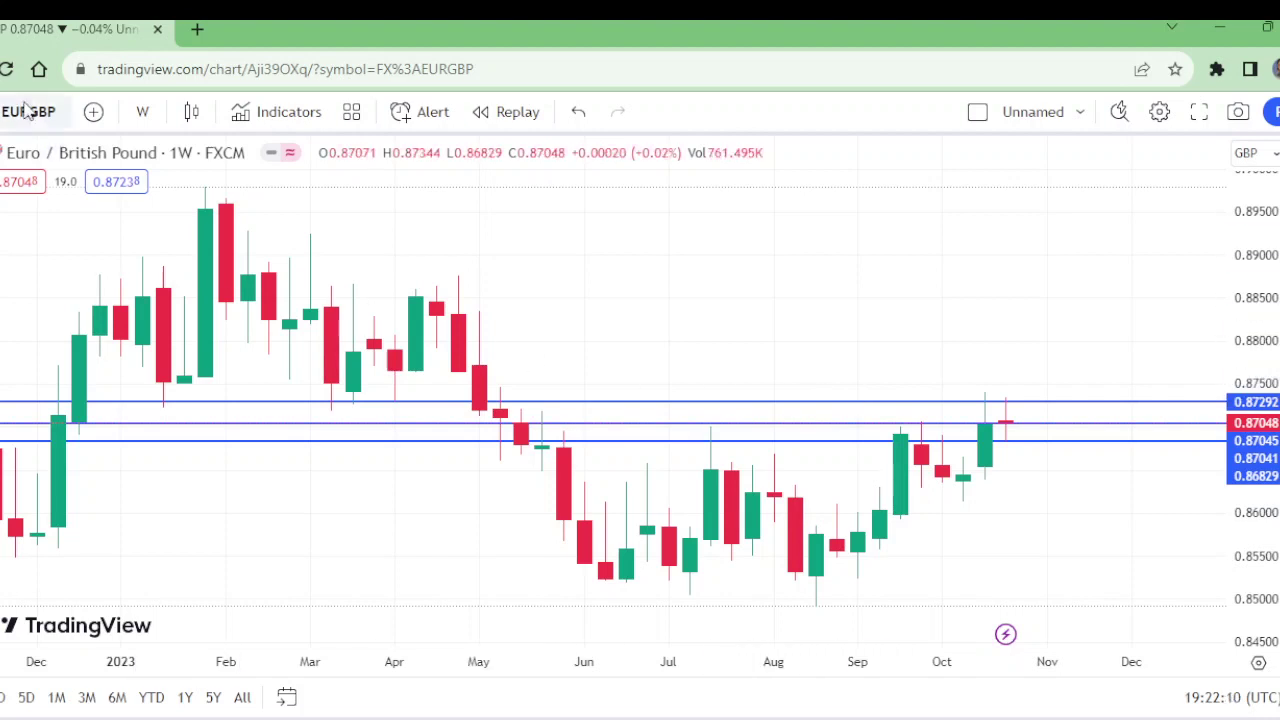
Step: Switch the EURGBP chart to the 1-day interval
{"action": "left_click", "coordinate": [148, 112]}
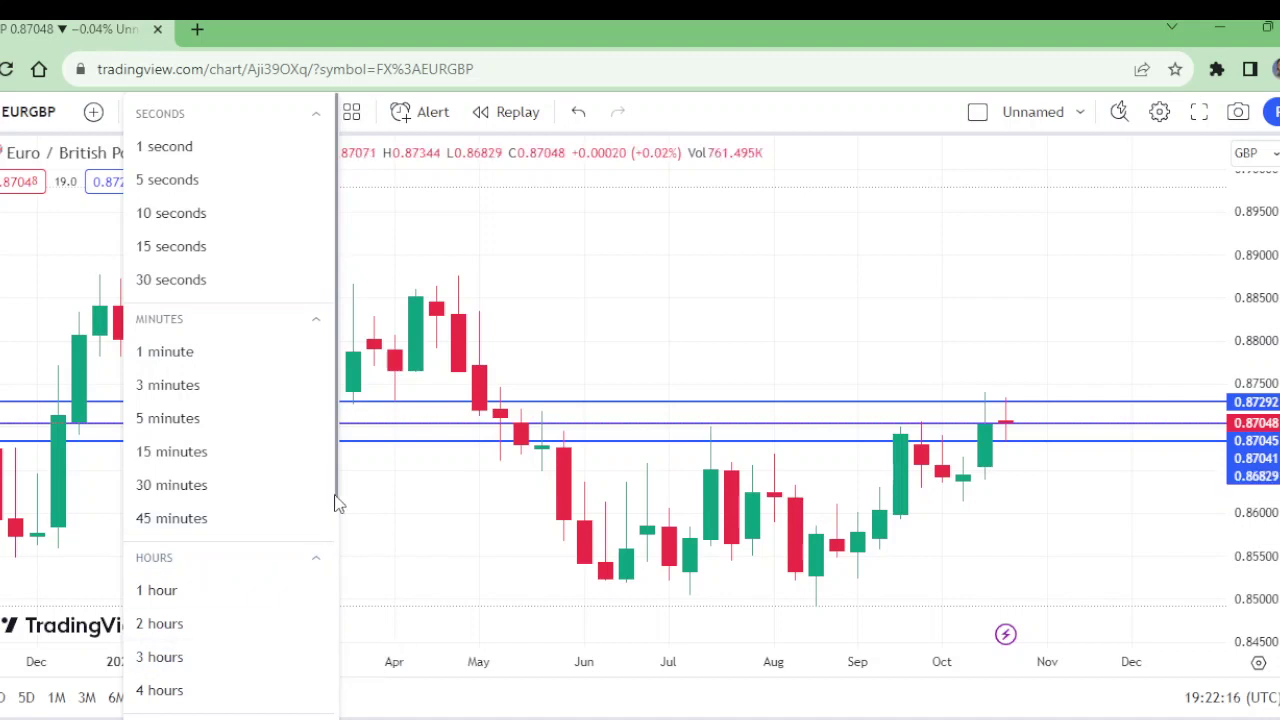
{"action": "left_click_drag", "start_coordinate": [337, 506], "coordinate": [334, 603]}
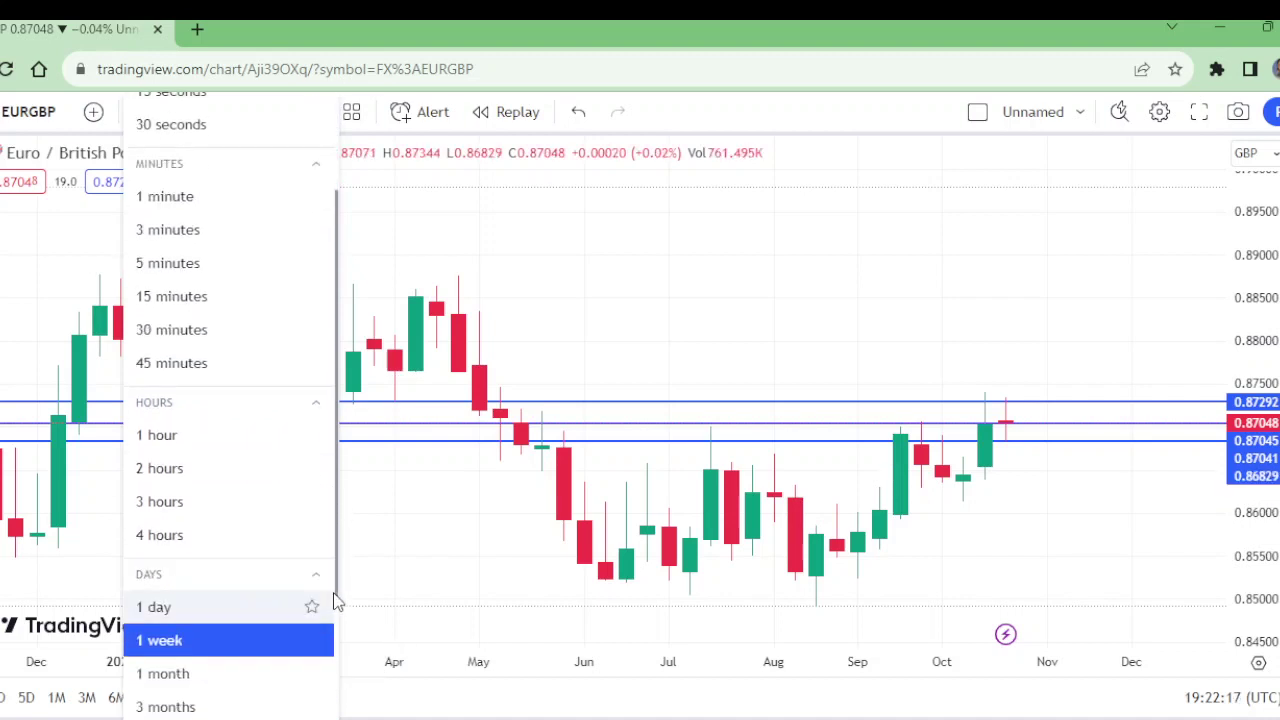
{"action": "left_click", "coordinate": [156, 607]}
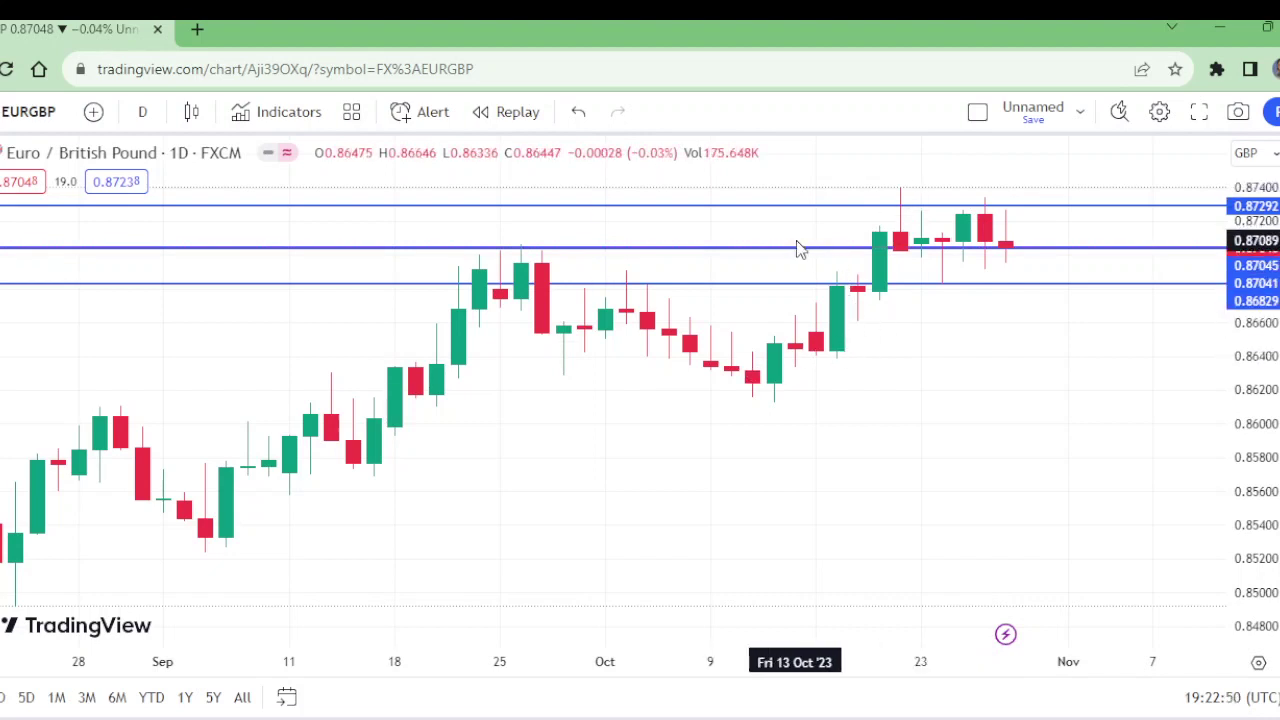
Step: Switch the EURGBP chart to the 4-hour interval and show the price action from the start of October
{"action": "left_click", "coordinate": [144, 112]}
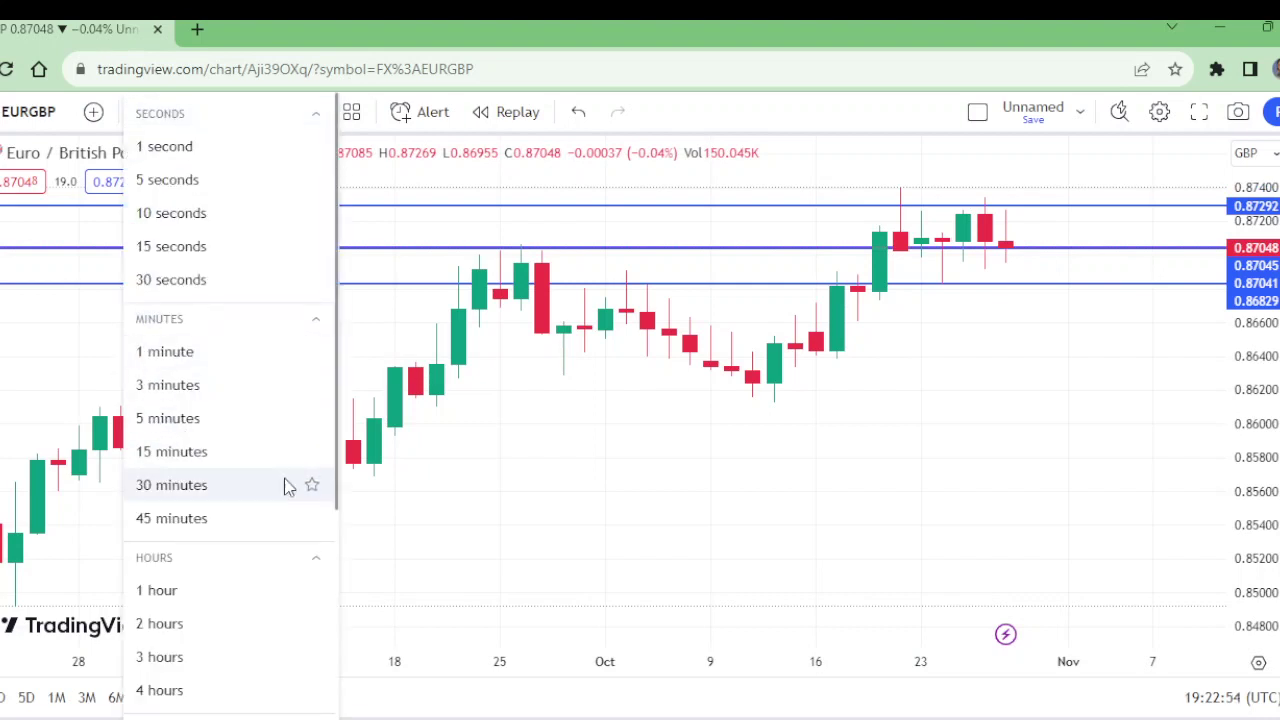
{"action": "scroll", "coordinate": [335, 530], "scroll_direction": "down", "scroll_amount": 2}
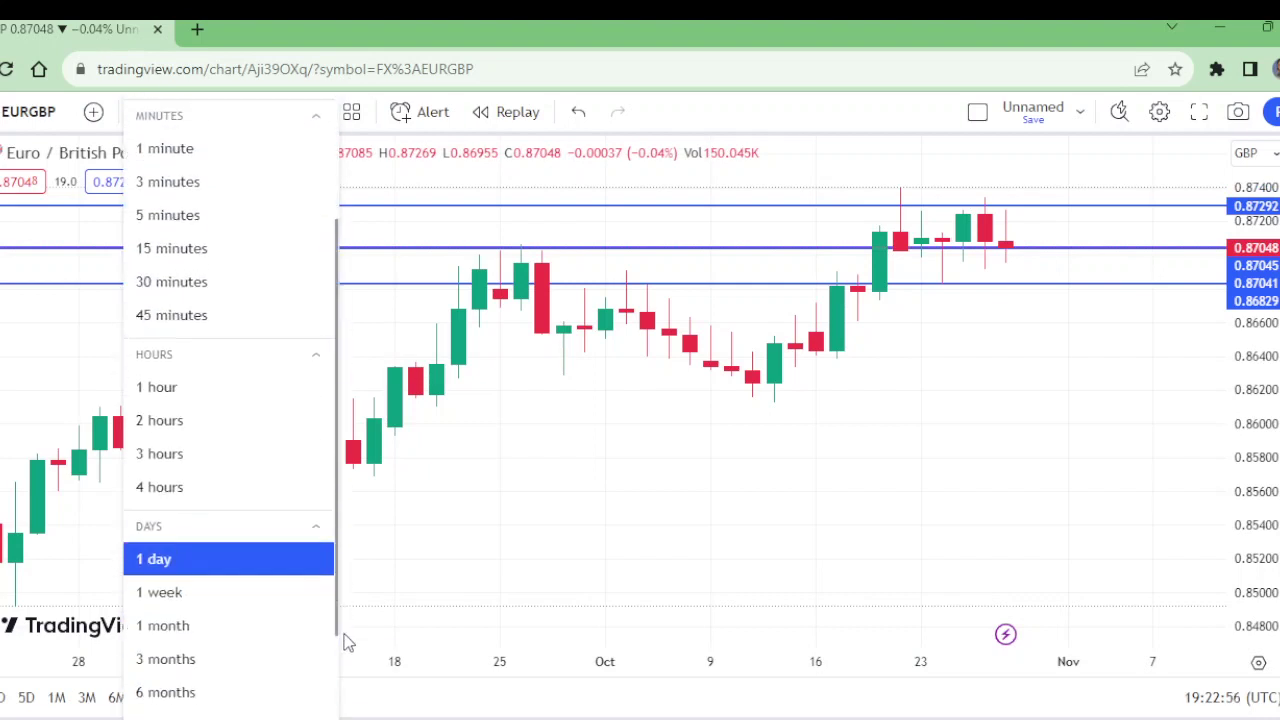
{"action": "left_click", "coordinate": [161, 489]}
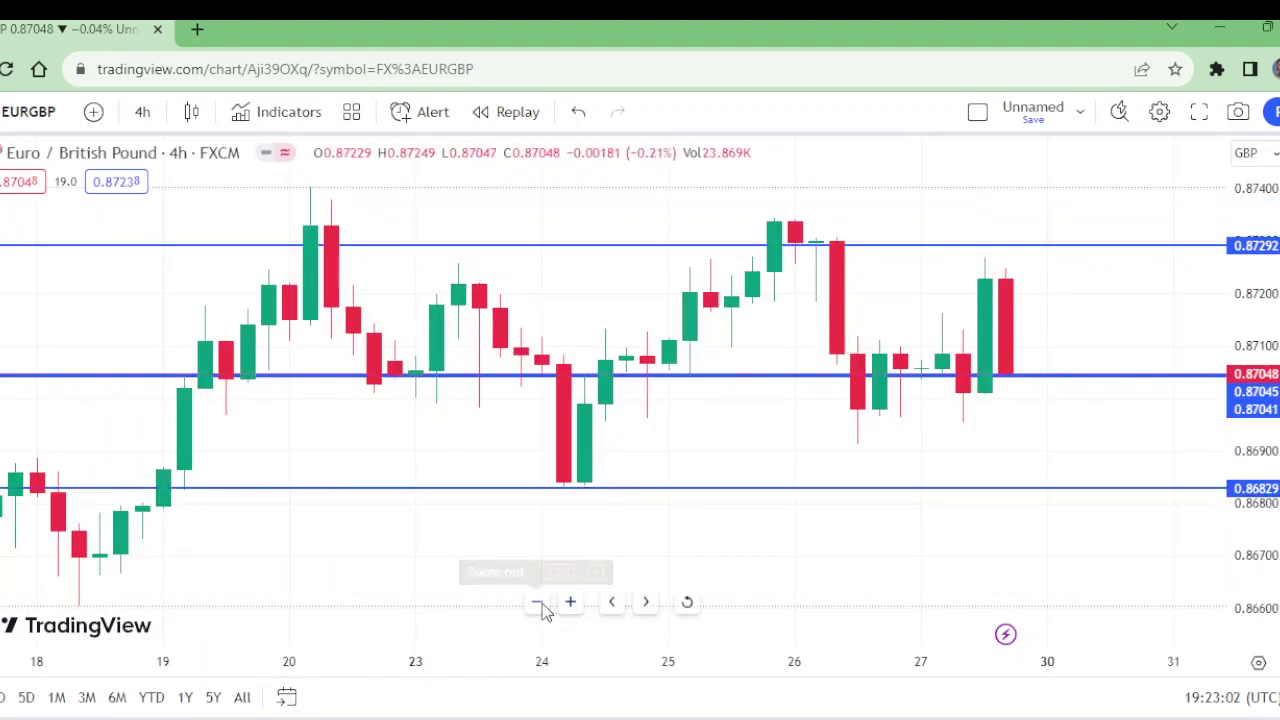
{"action": "left_click", "coordinate": [538, 603]}
{"action": "left_click", "coordinate": [538, 603]}
{"action": "left_click", "coordinate": [538, 603]}
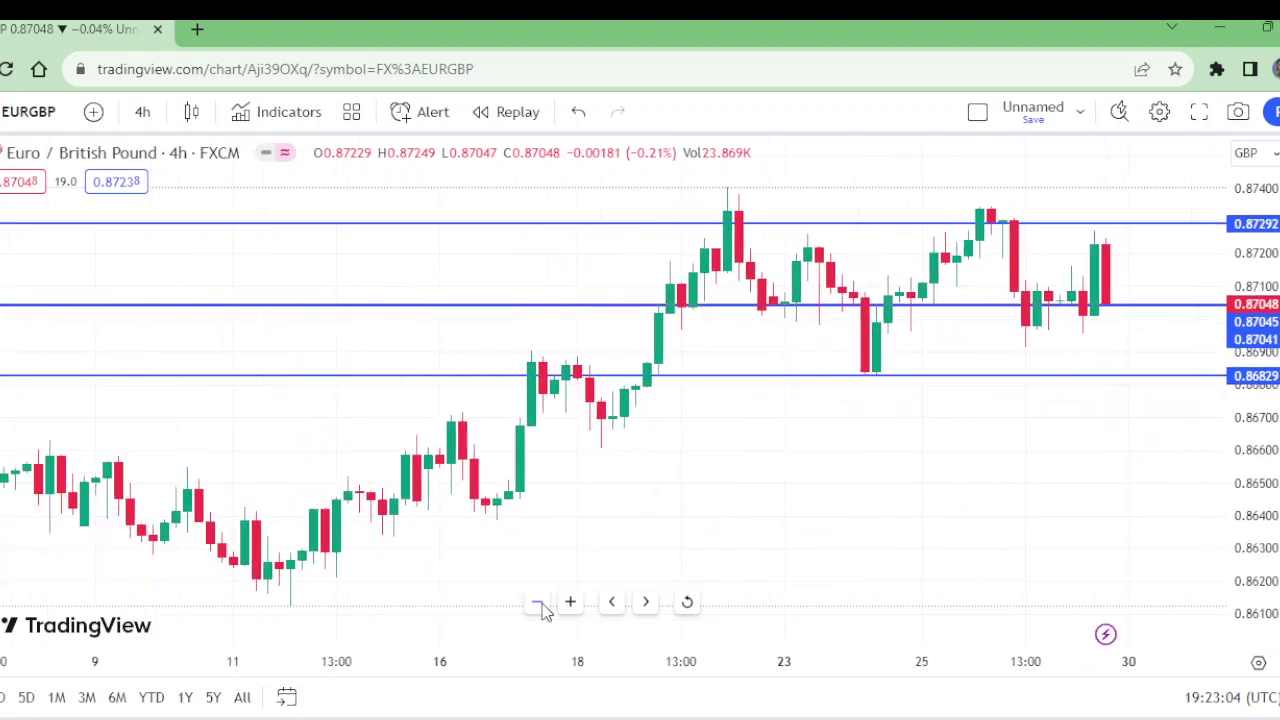
{"action": "left_click", "coordinate": [539, 603]}
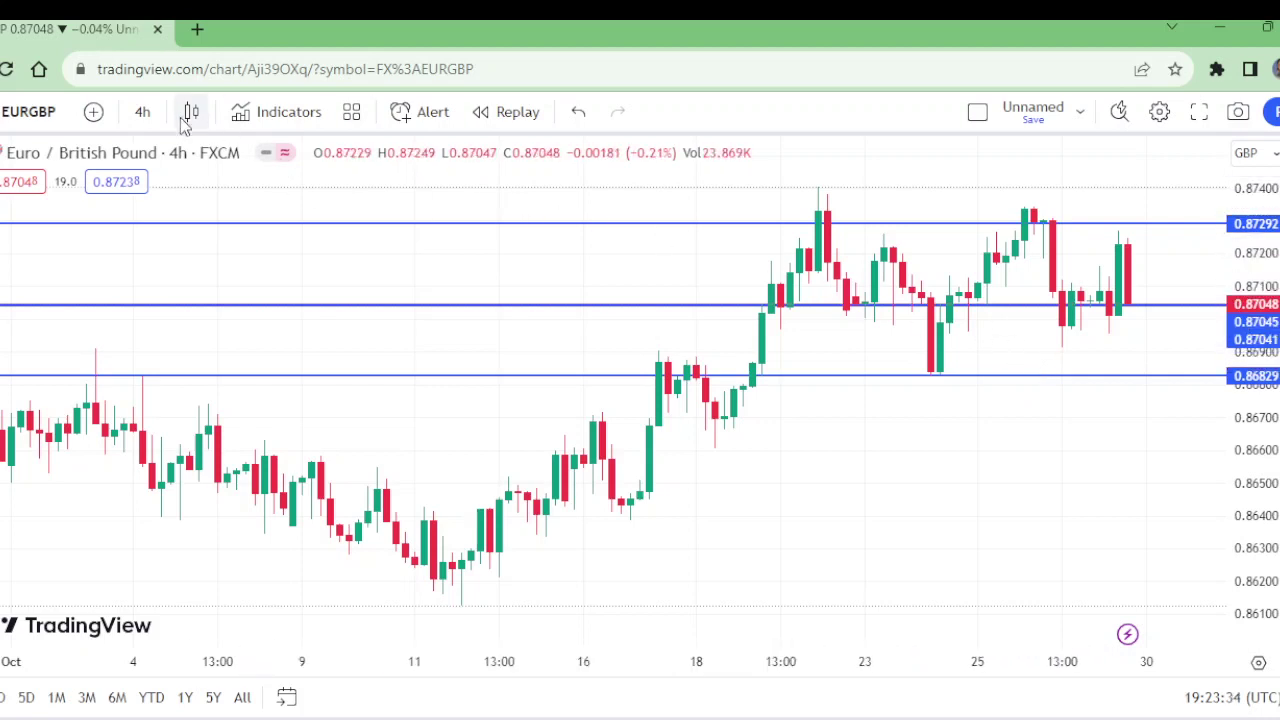
Step: Switch the EURGBP chart to the 1-hour interval and show the candles from about 17 October onward
{"action": "left_click", "coordinate": [144, 113]}
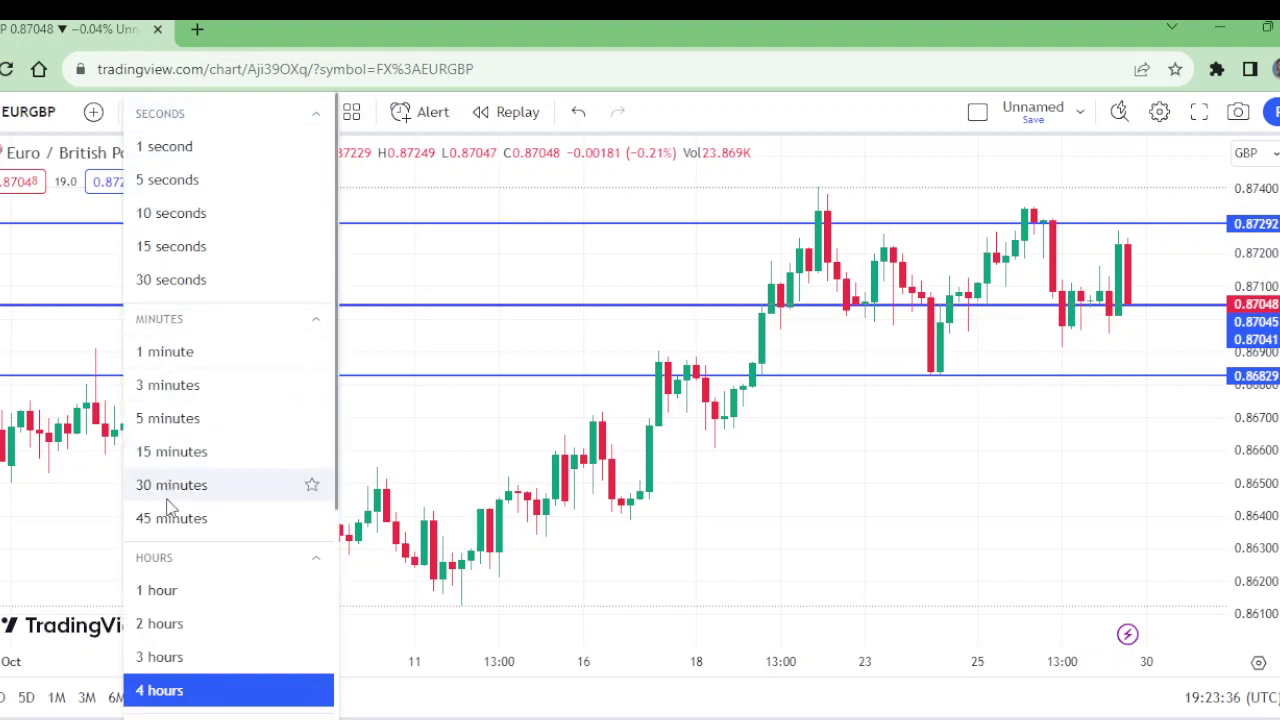
{"action": "left_click", "coordinate": [200, 597]}
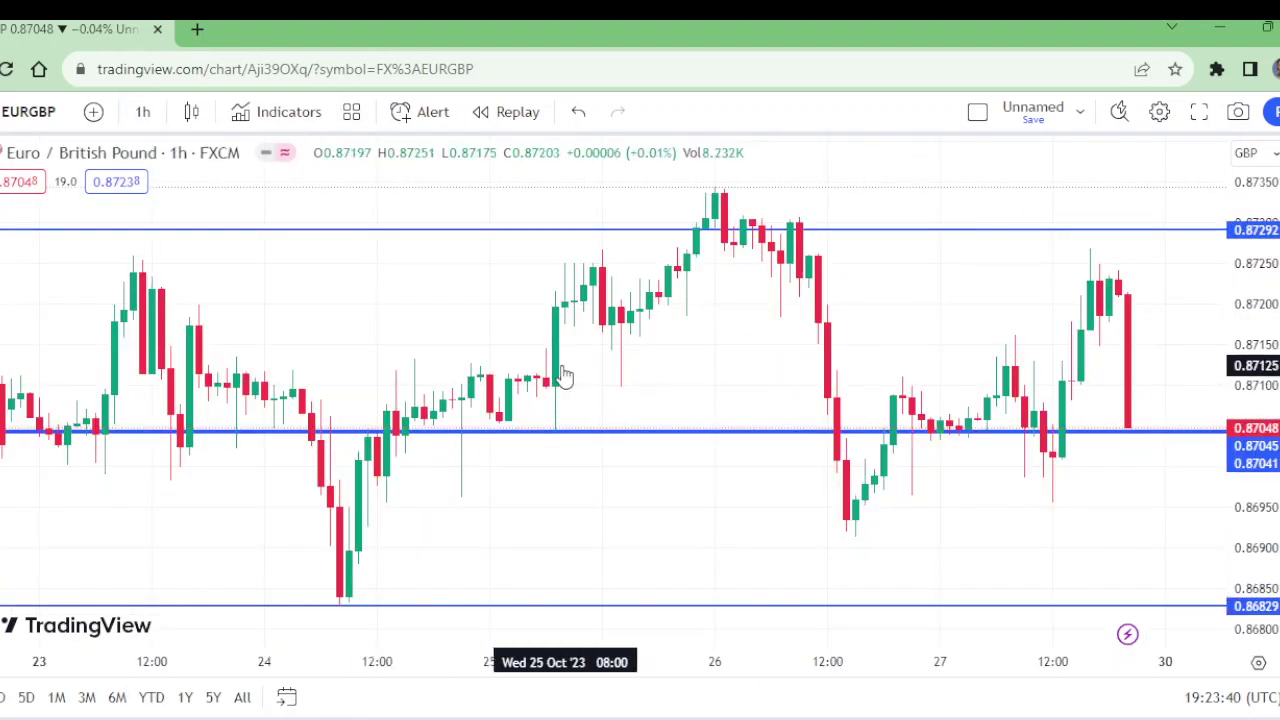
{"action": "mouse_move", "coordinate": [714, 605]}
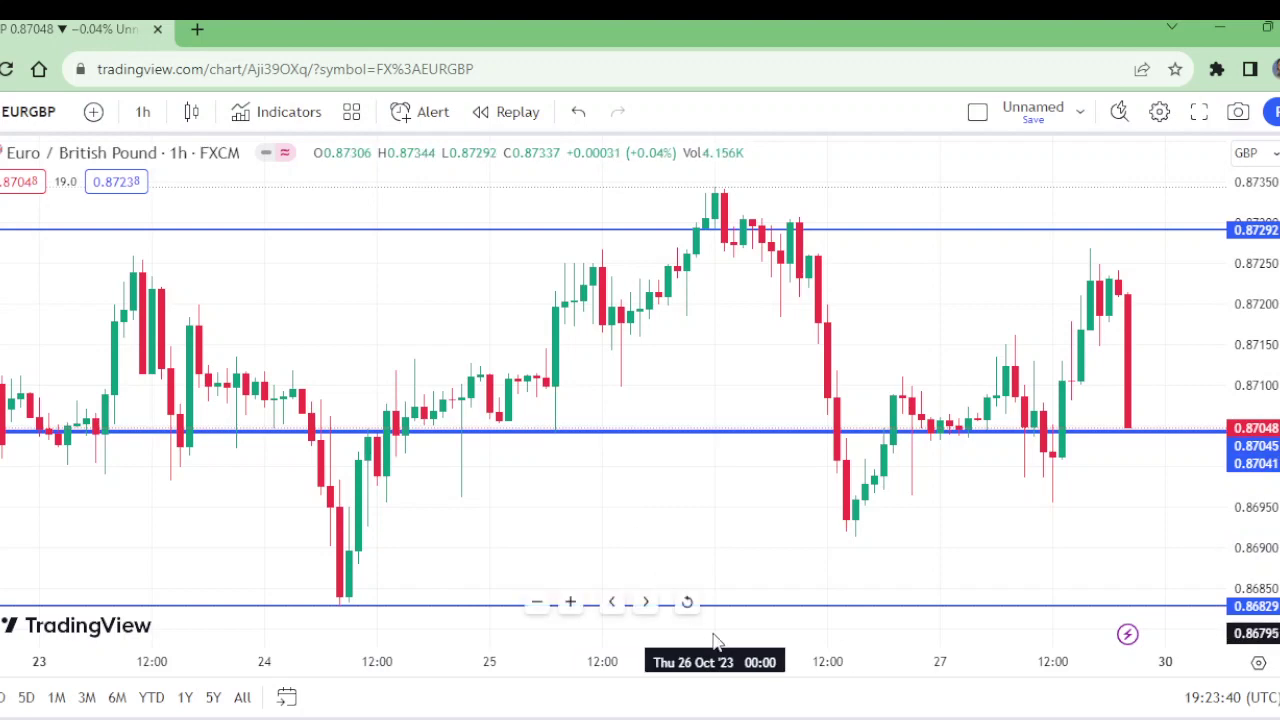
{"action": "left_click", "coordinate": [537, 603]}
{"action": "left_click", "coordinate": [537, 603]}
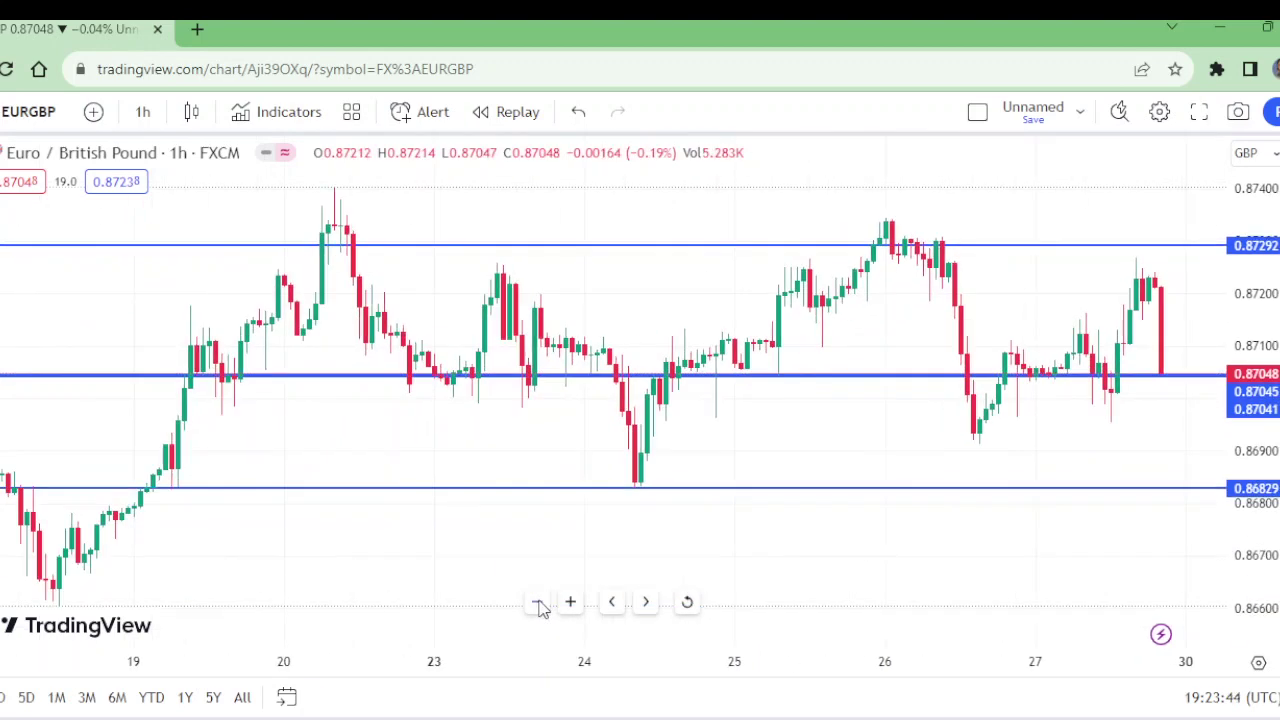
{"action": "left_click", "coordinate": [537, 603]}
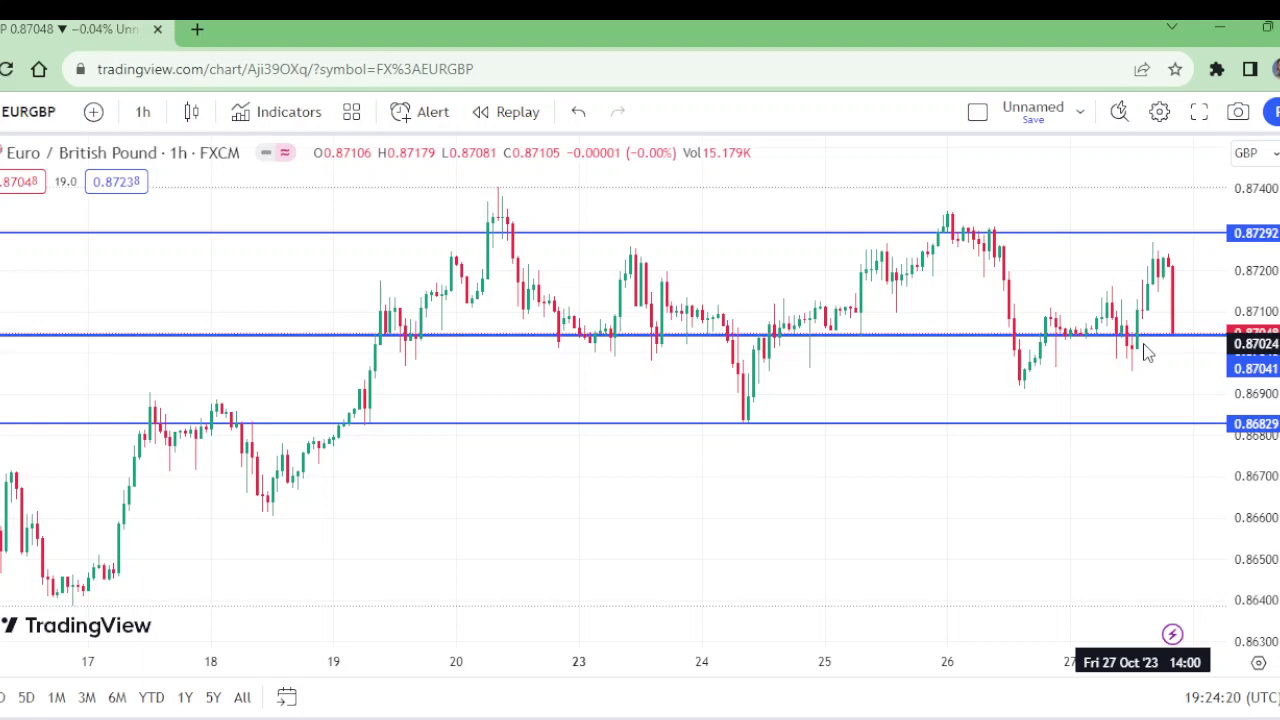
Step: Switch the EURGBP chart to the 15-minute interval
{"action": "left_click", "coordinate": [143, 112]}
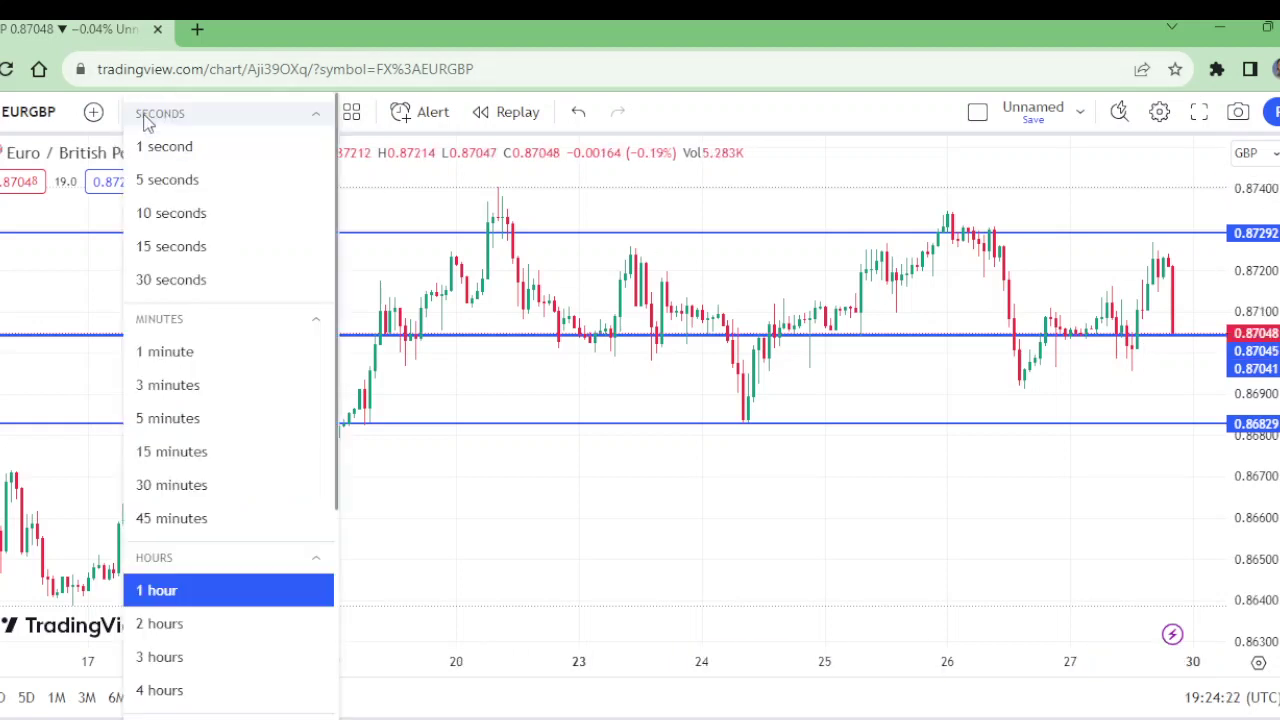
{"action": "left_click", "coordinate": [172, 452]}
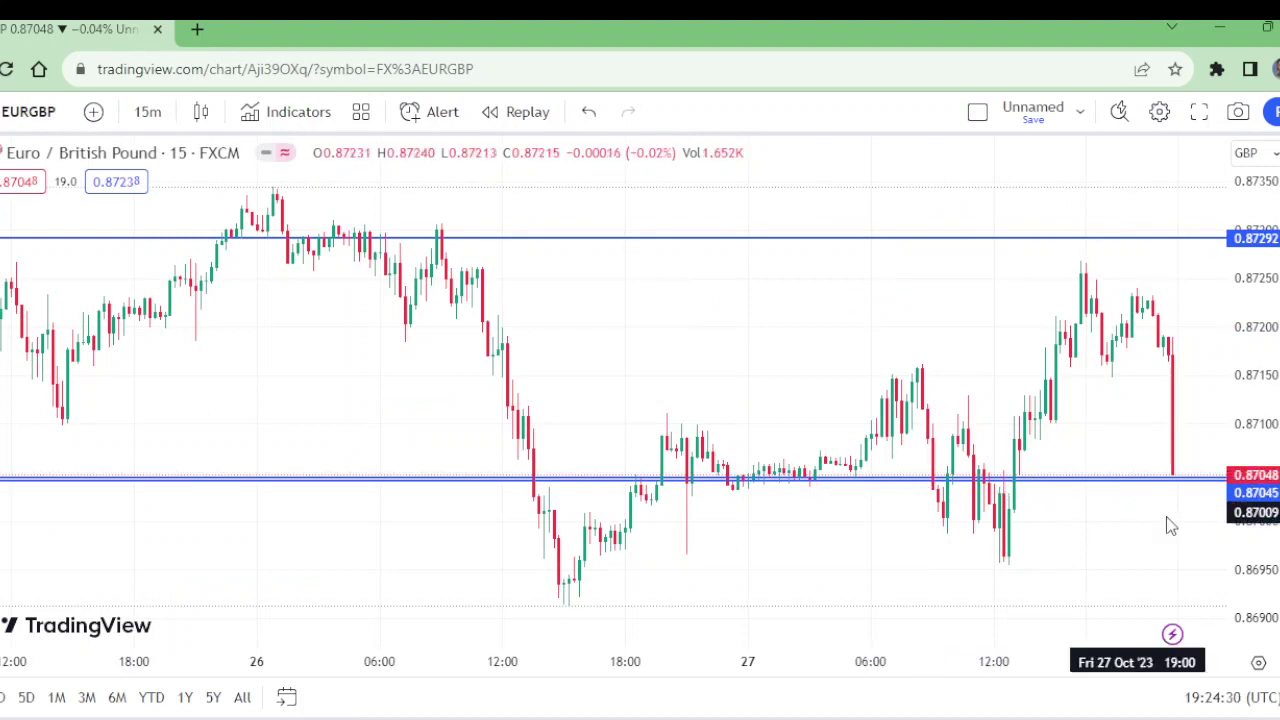
{"action": "mouse_move", "coordinate": [903, 594]}
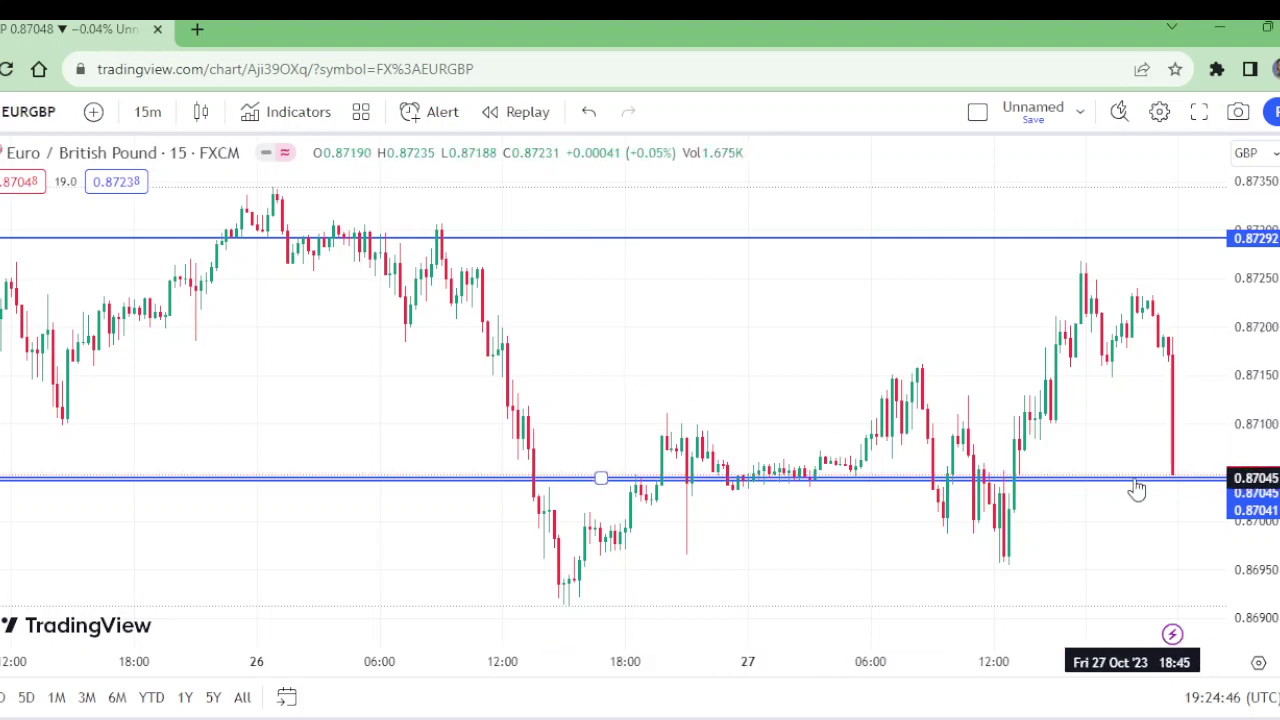
Step: Lower the horizontal line at 0.87045 to about 0.8694, near the swing lows of 26 and 27 October
{"action": "mouse_move", "coordinate": [1136, 488]}
{"action": "left_mouse_down"}
{"action": "mouse_move", "coordinate": [1143, 620]}
{"action": "mouse_move", "coordinate": [1160, 543]}
{"action": "mouse_move", "coordinate": [1170, 591]}
{"action": "mouse_move", "coordinate": [1176, 560]}
{"action": "left_mouse_up"}
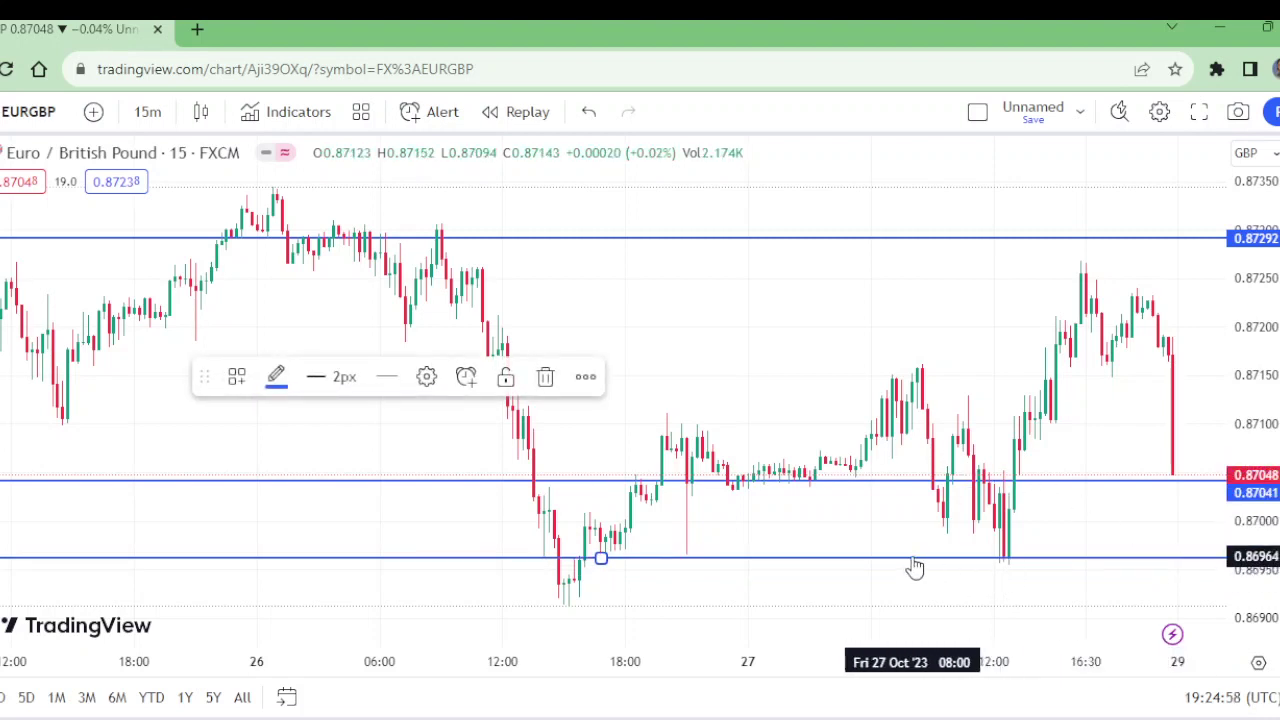
{"action": "left_click_drag", "start_coordinate": [915, 568], "coordinate": [918, 567]}
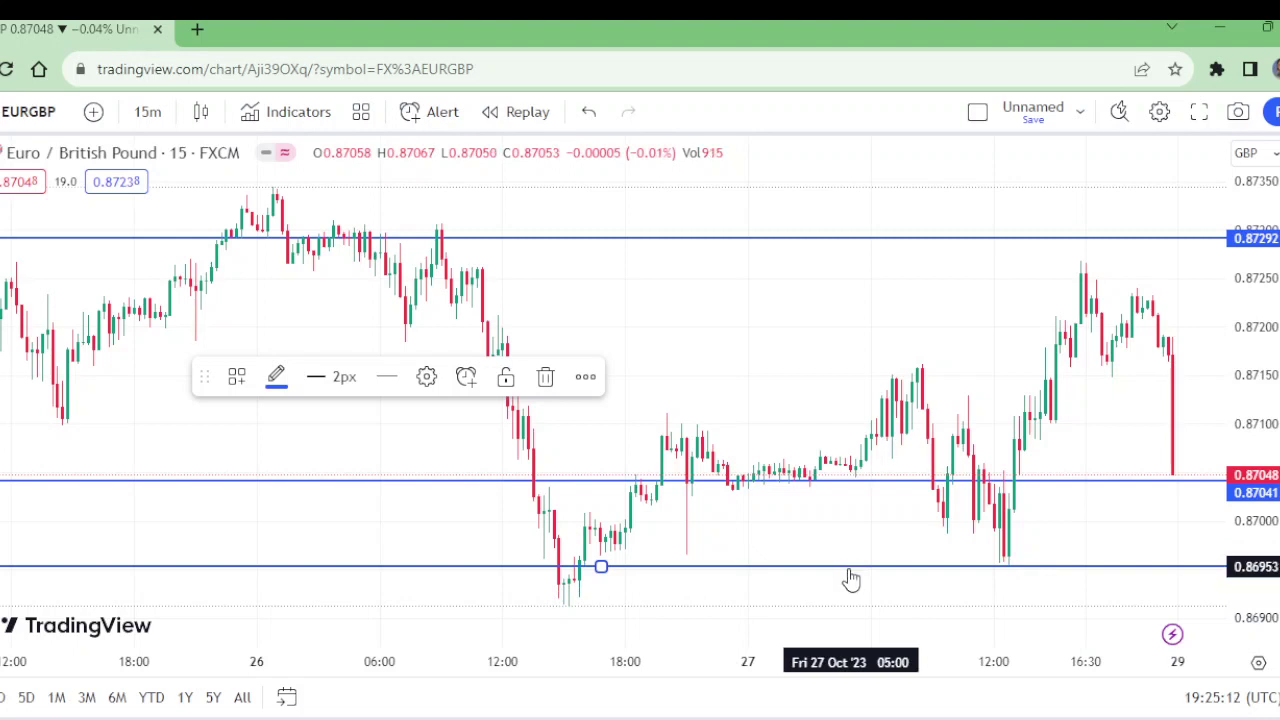
{"action": "mouse_move", "coordinate": [849, 570]}
{"action": "left_mouse_down"}
{"action": "mouse_move", "coordinate": [849, 608]}
{"action": "mouse_move", "coordinate": [887, 437]}
{"action": "mouse_move", "coordinate": [920, 568]}
{"action": "mouse_move", "coordinate": [931, 558]}
{"action": "mouse_move", "coordinate": [929, 612]}
{"action": "mouse_move", "coordinate": [951, 563]}
{"action": "left_mouse_up"}
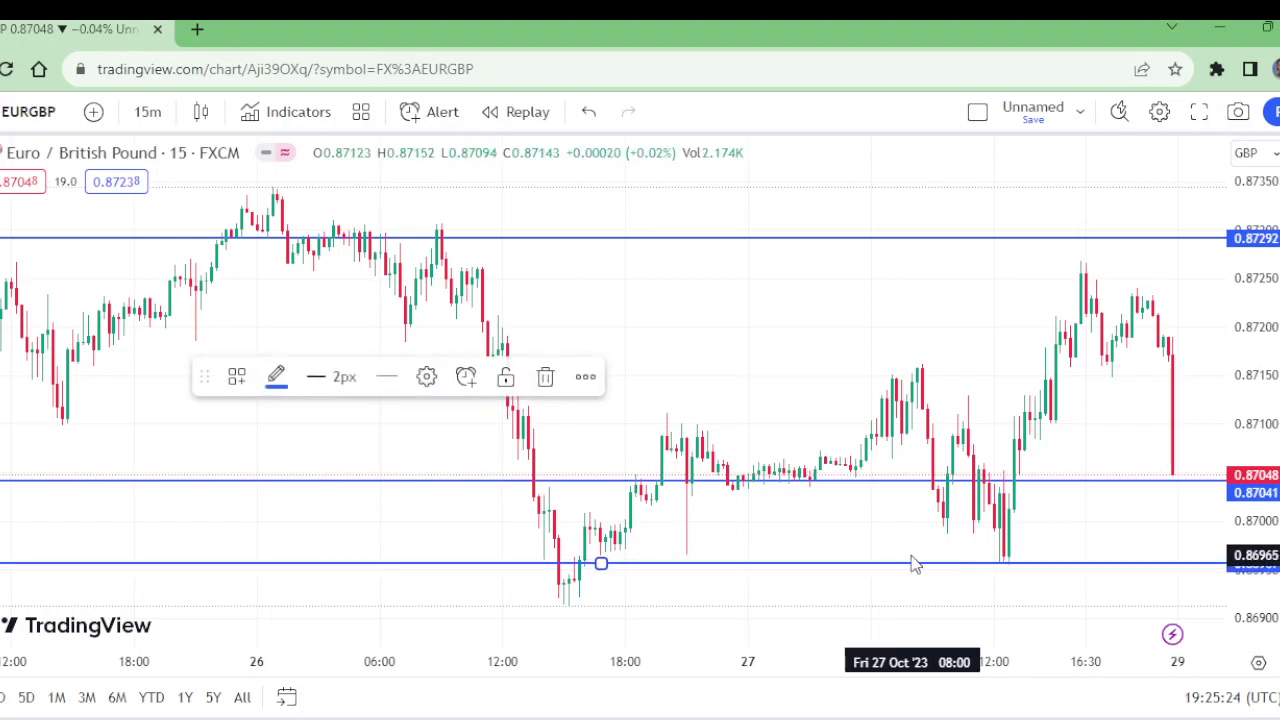
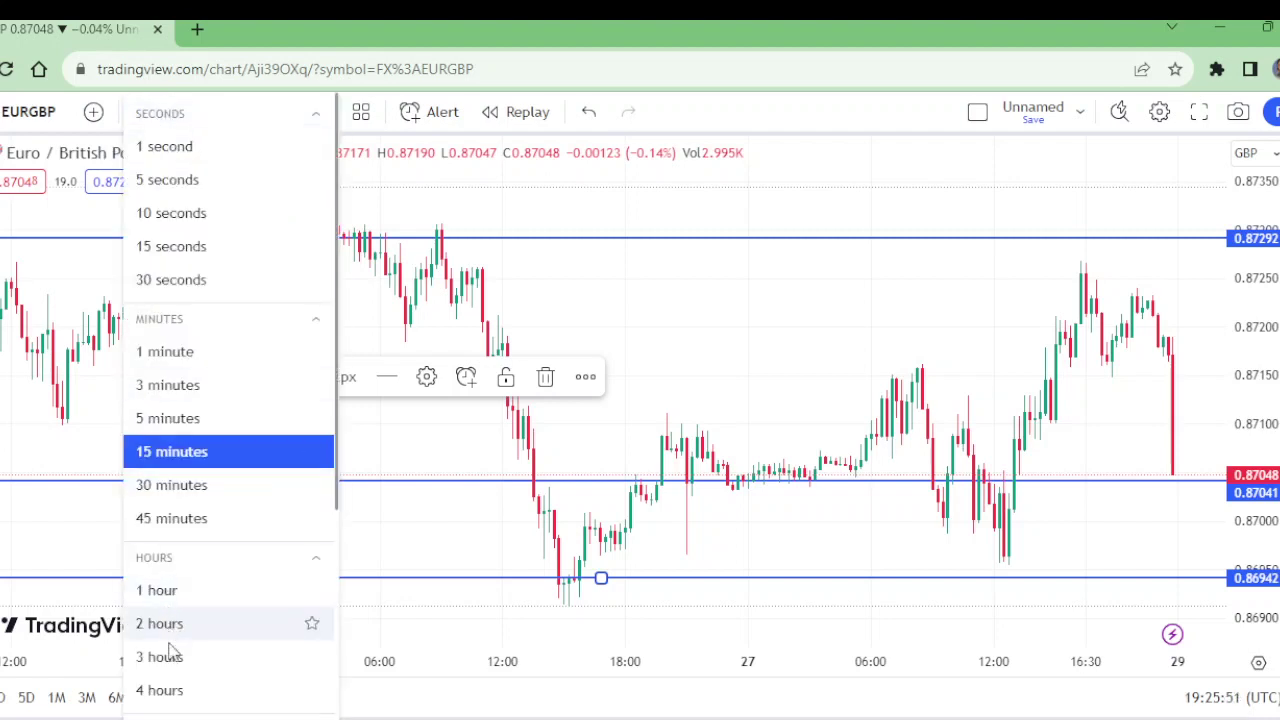
Step: Return the chart to the 4-hour interval and show the candles from late September onward
{"action": "left_click", "coordinate": [160, 690]}
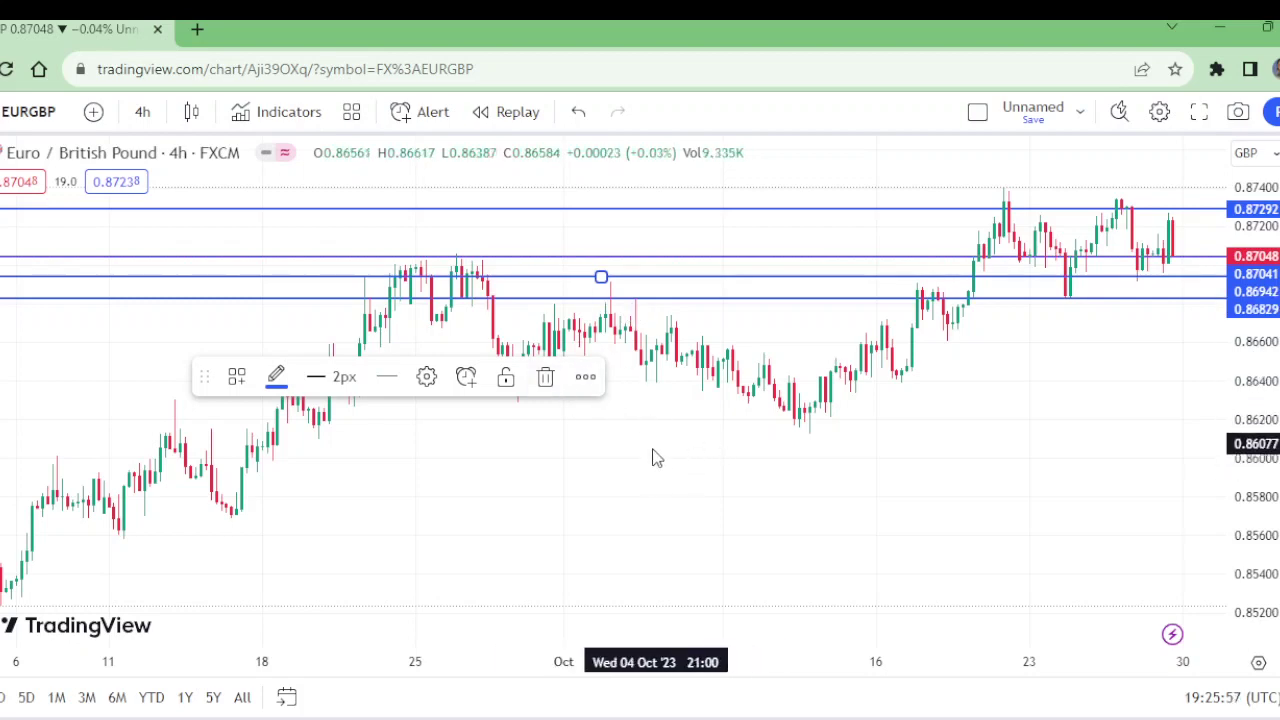
{"action": "left_click", "coordinate": [571, 603]}
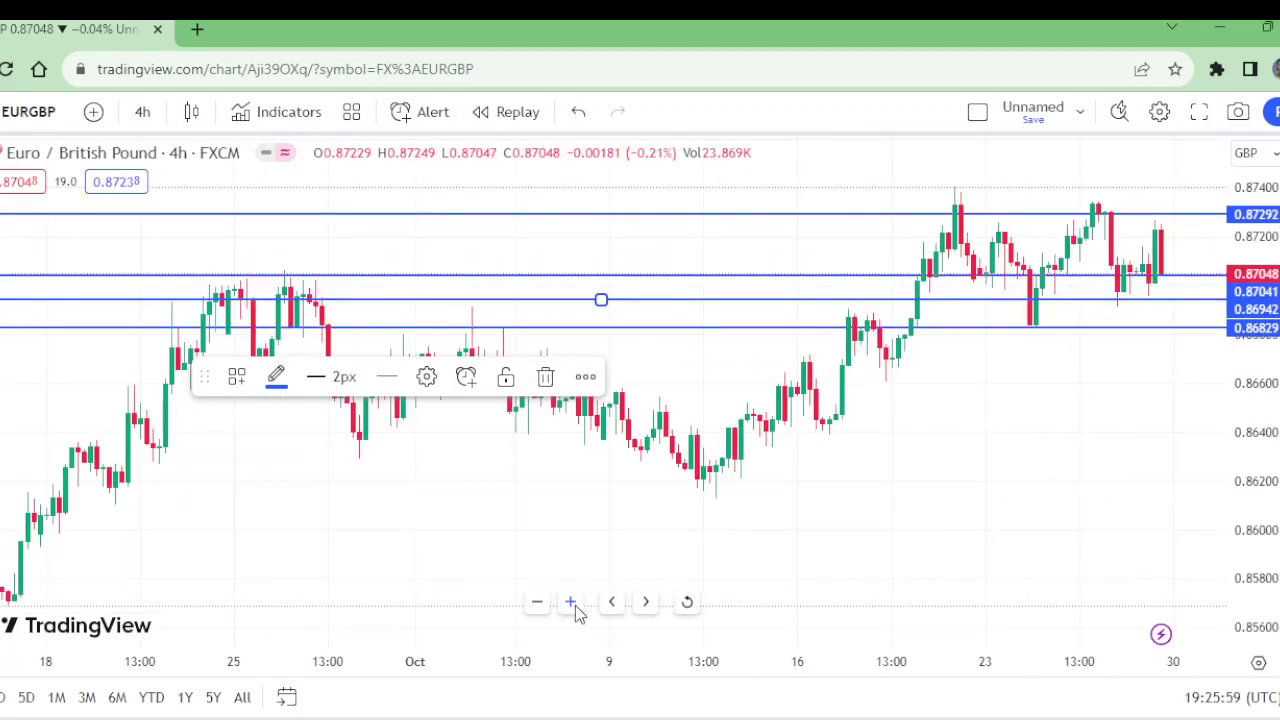
{"action": "left_click", "coordinate": [571, 603]}
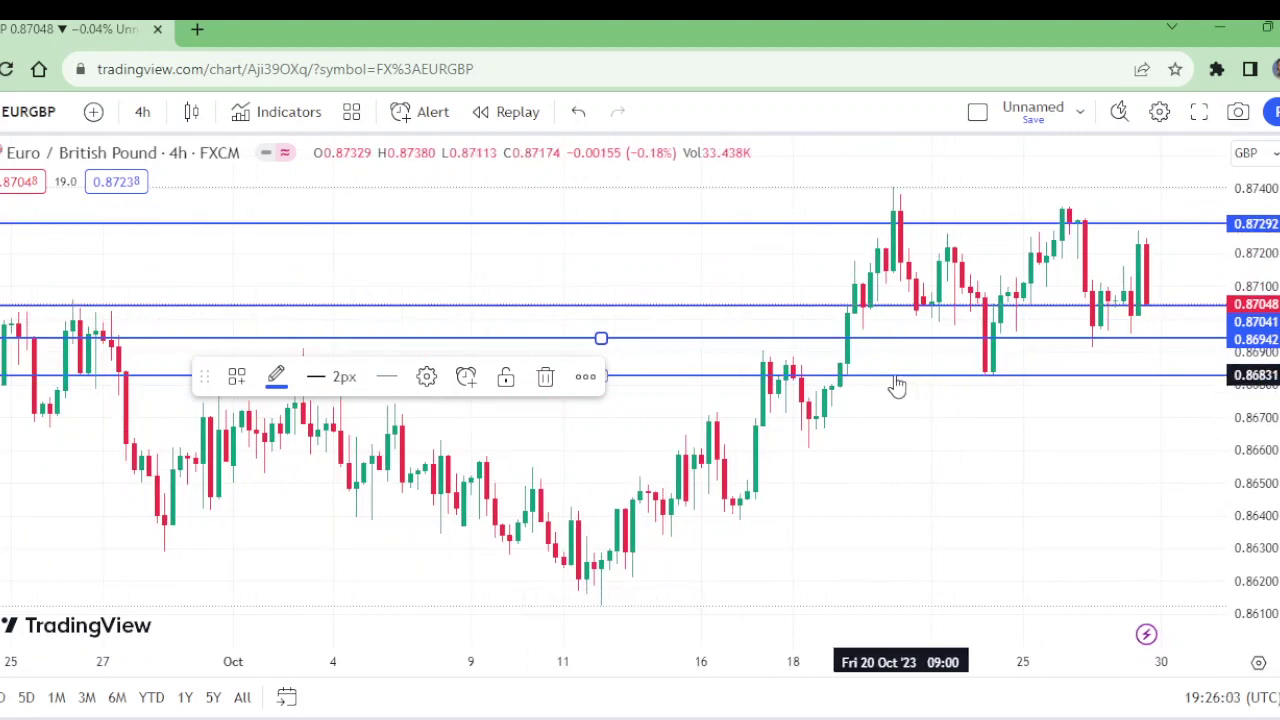
Step: Delete the lowest horizontal line, at 0.86829, from the chart
{"action": "left_click", "coordinate": [3, 163]}
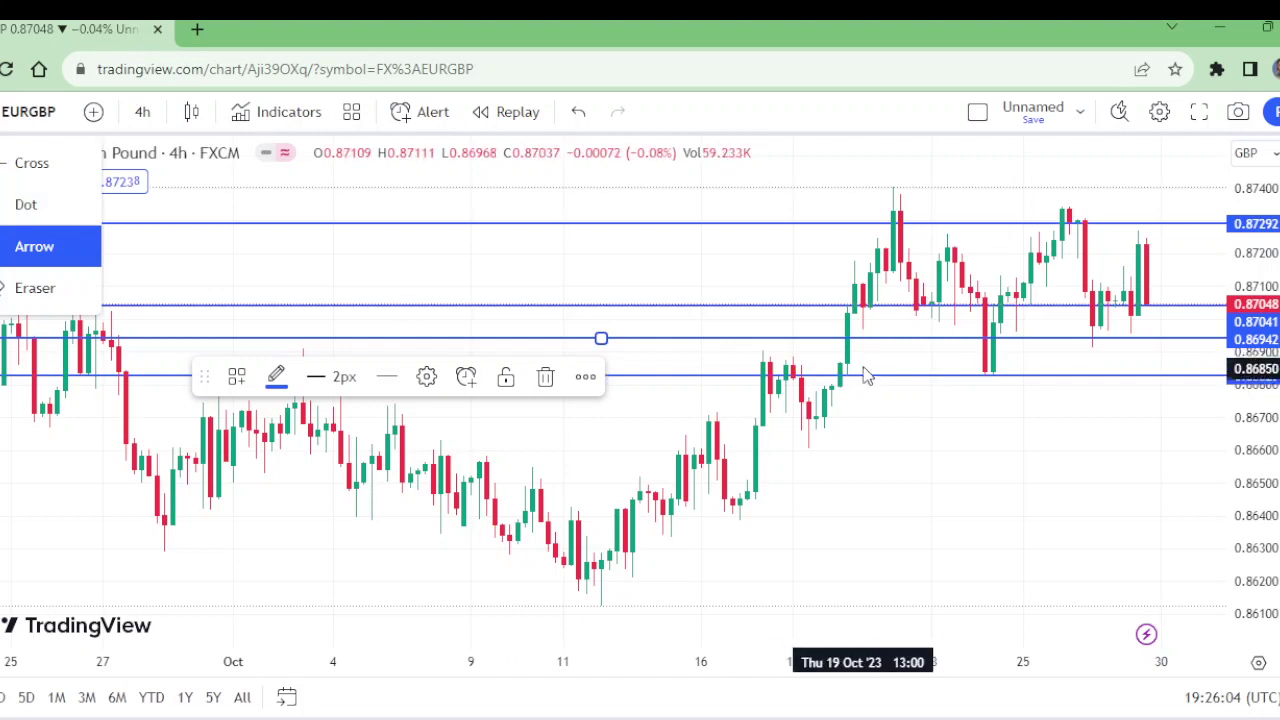
{"action": "left_click", "coordinate": [897, 389]}
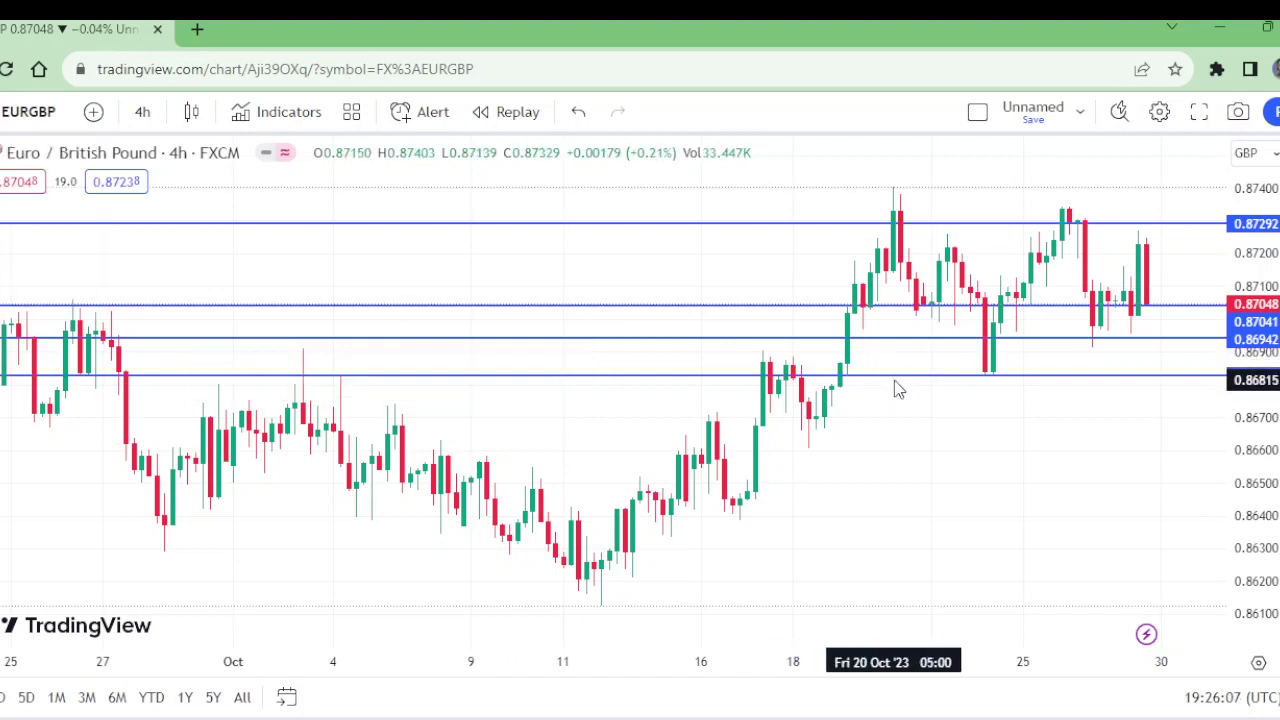
{"action": "left_click", "coordinate": [897, 377]}
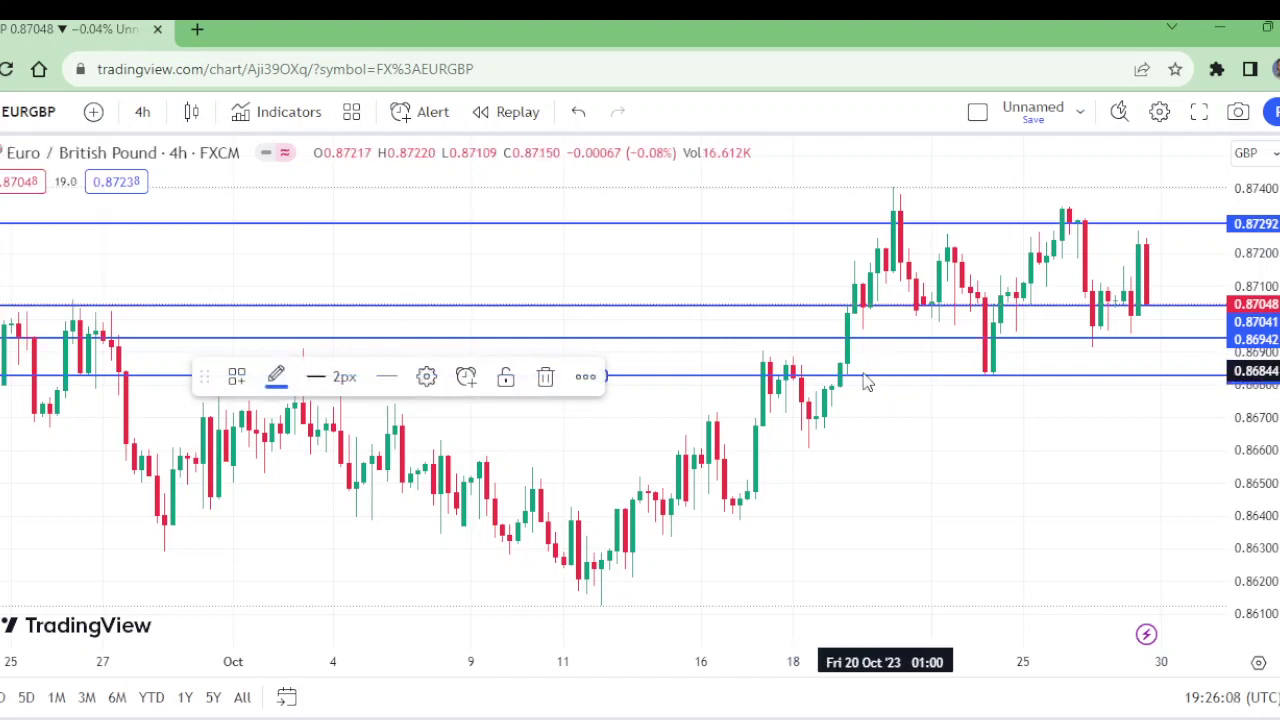
{"action": "left_click", "coordinate": [546, 374]}
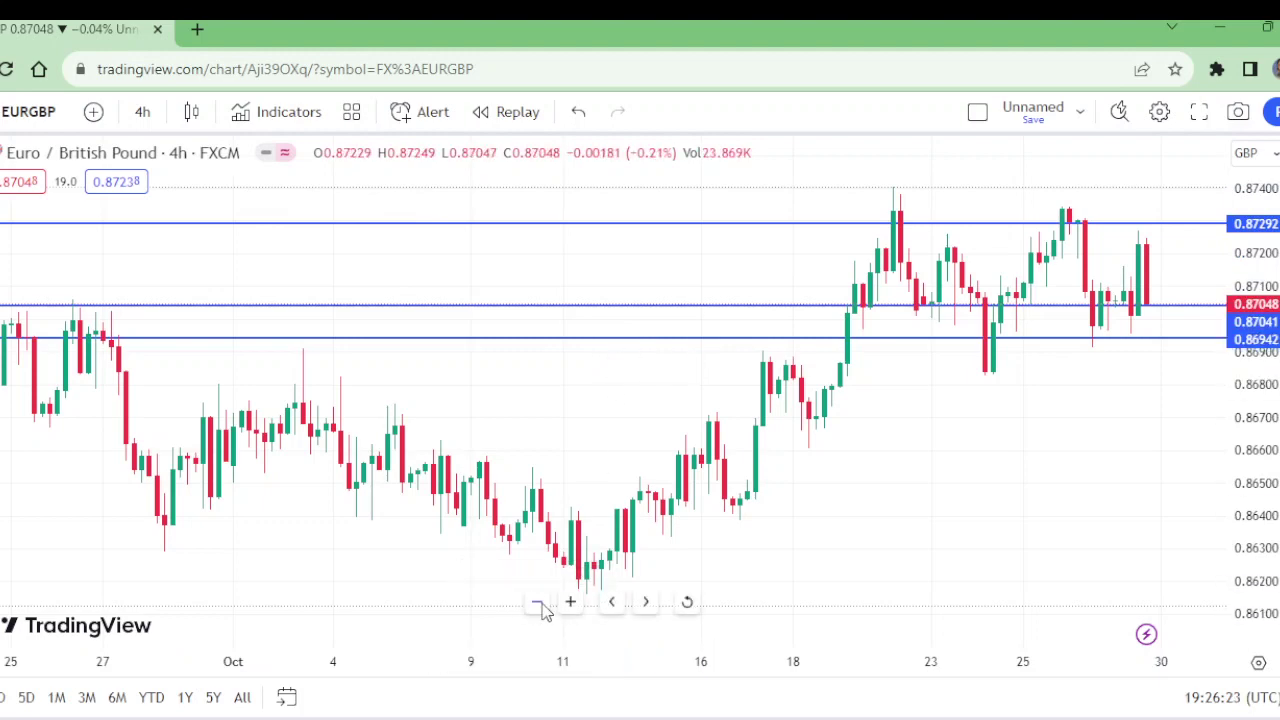
Step: View the longer 4-hour price history back to late July, and switch the chart to the 1-week interval
{"action": "left_click", "coordinate": [539, 603]}
{"action": "left_click", "coordinate": [539, 603]}
{"action": "left_click", "coordinate": [539, 603]}
{"action": "left_click", "coordinate": [539, 603]}
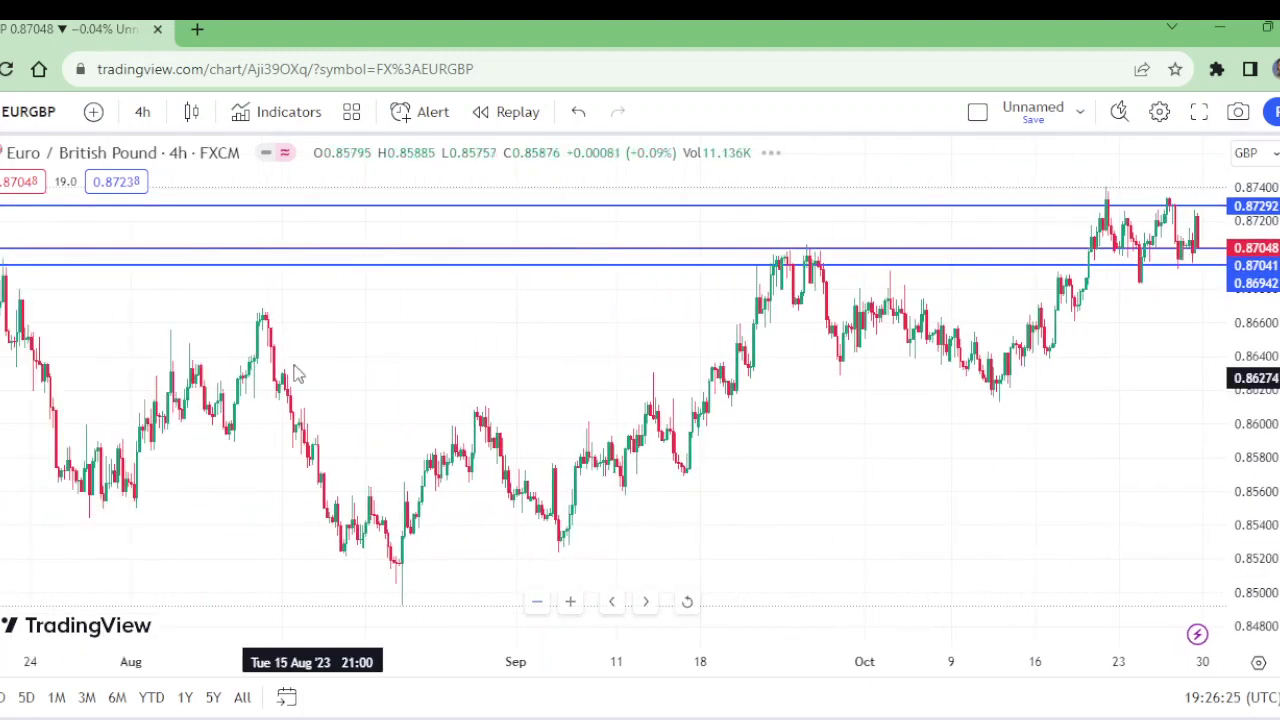
{"action": "left_click", "coordinate": [143, 113]}
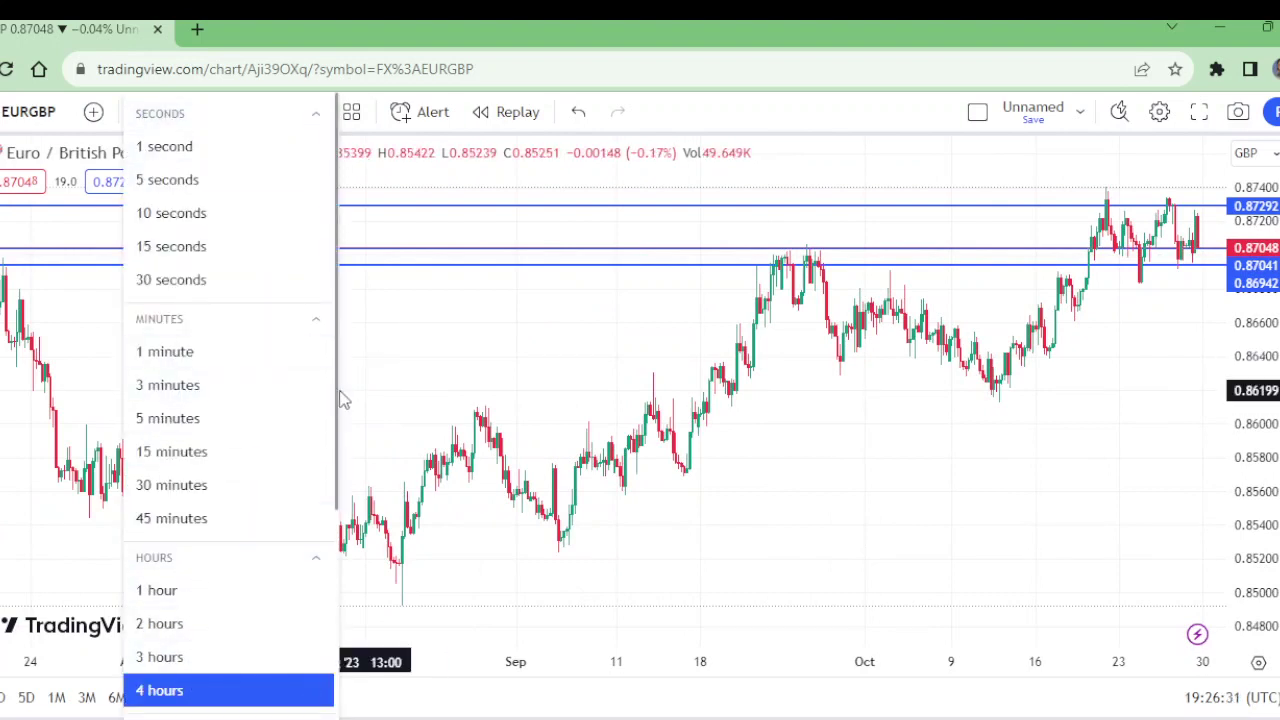
{"action": "left_click_drag", "start_coordinate": [340, 410], "coordinate": [312, 593]}
{"action": "left_click", "coordinate": [162, 455]}
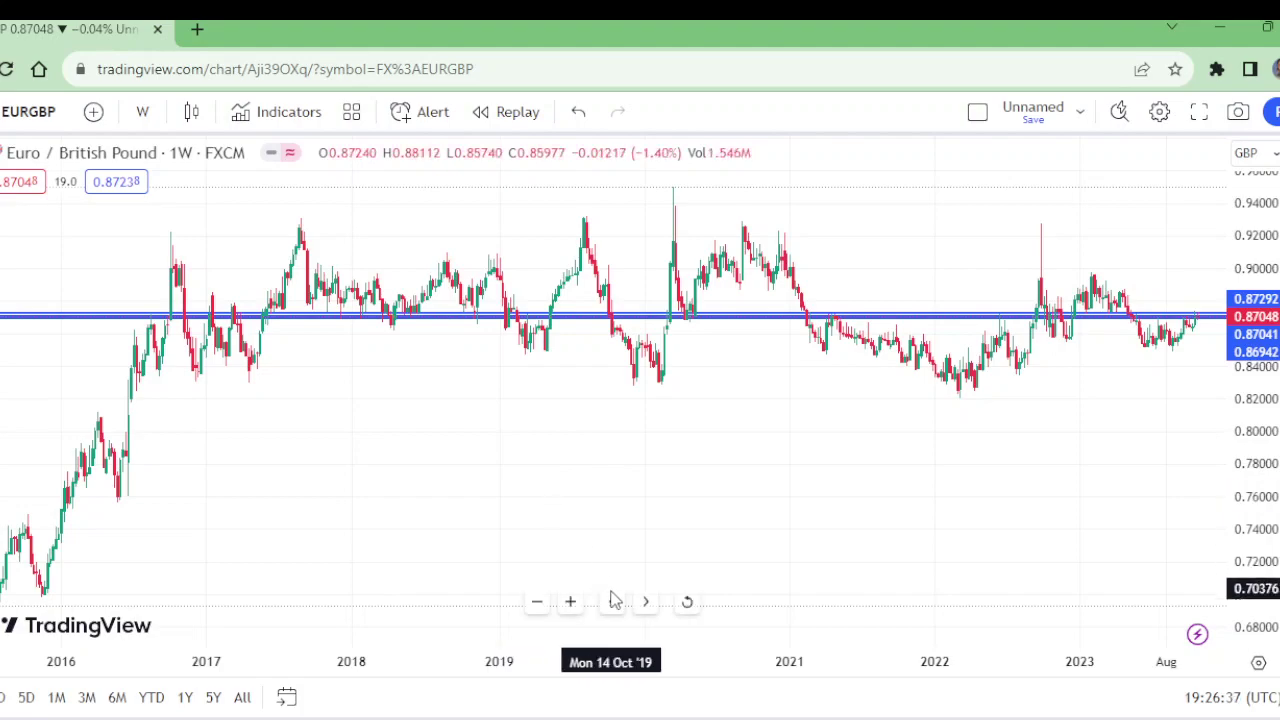
Step: Examine the weekly candles from December 2022 to October 2023 around the horizontal levels
{"action": "left_click", "coordinate": [571, 603]}
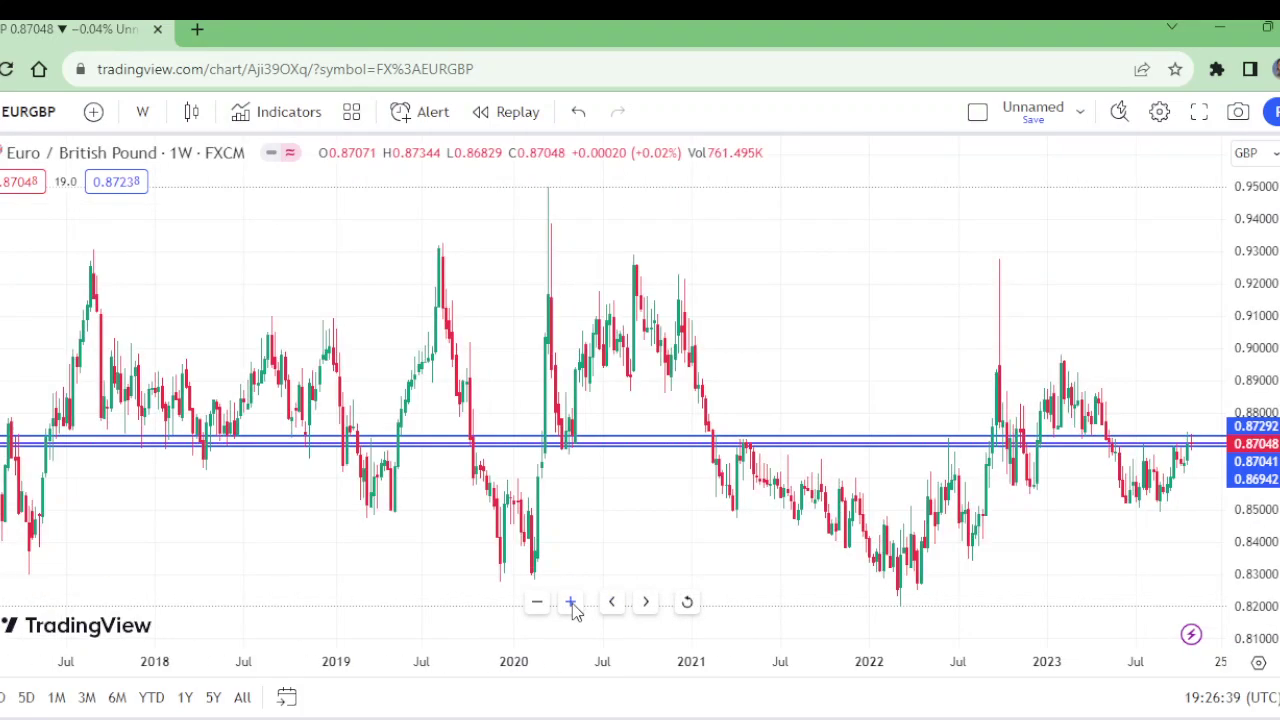
{"action": "left_click", "coordinate": [571, 603]}
{"action": "left_click", "coordinate": [571, 603]}
{"action": "left_click", "coordinate": [571, 603]}
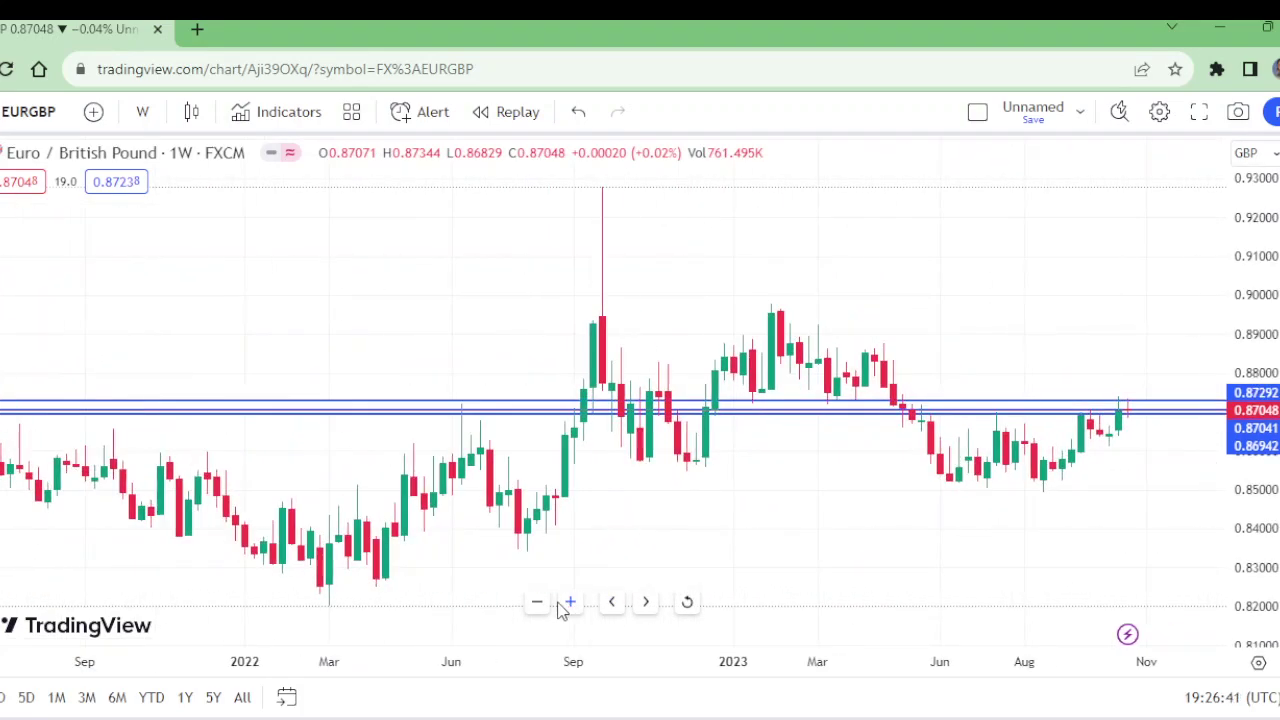
{"action": "left_click", "coordinate": [568, 604]}
{"action": "left_click", "coordinate": [569, 604]}
{"action": "left_click", "coordinate": [569, 604]}
{"action": "left_click", "coordinate": [569, 604]}
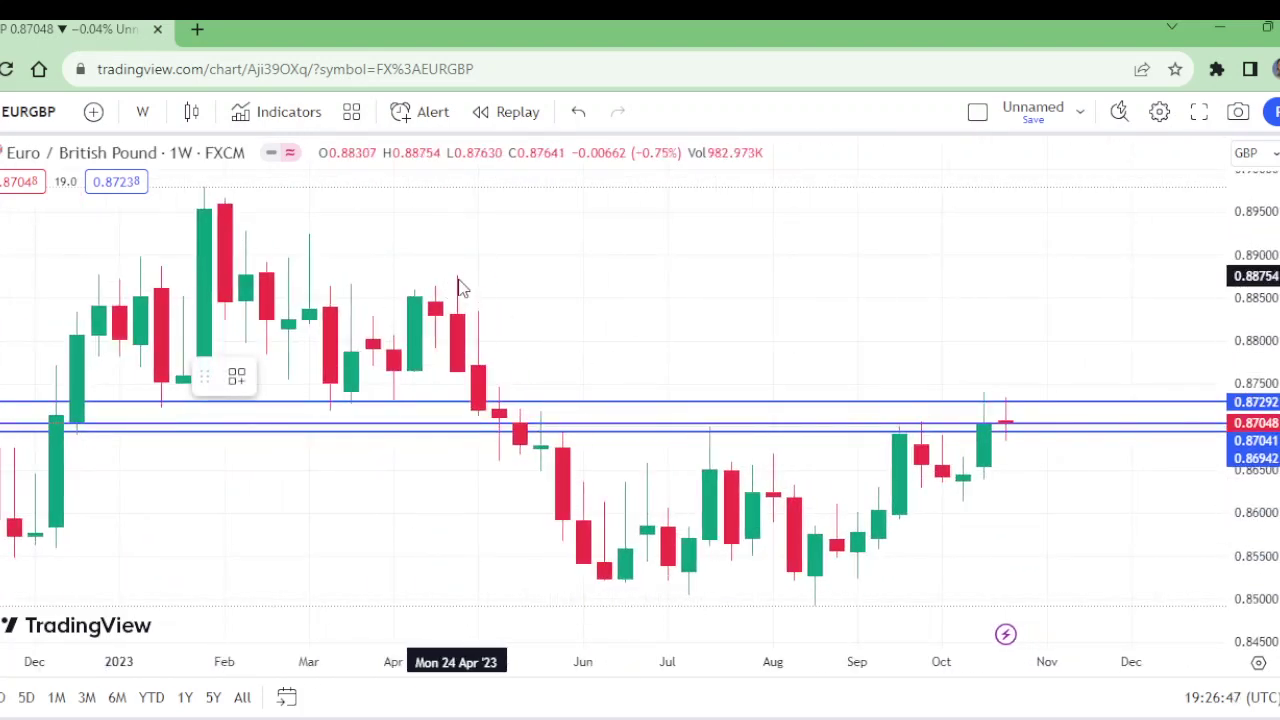
Step: Add a horizontal line at 0.88754 on the late-April 2023 weekly high, and switch the chart to the 1-day interval
{"action": "left_click", "coordinate": [459, 281]}
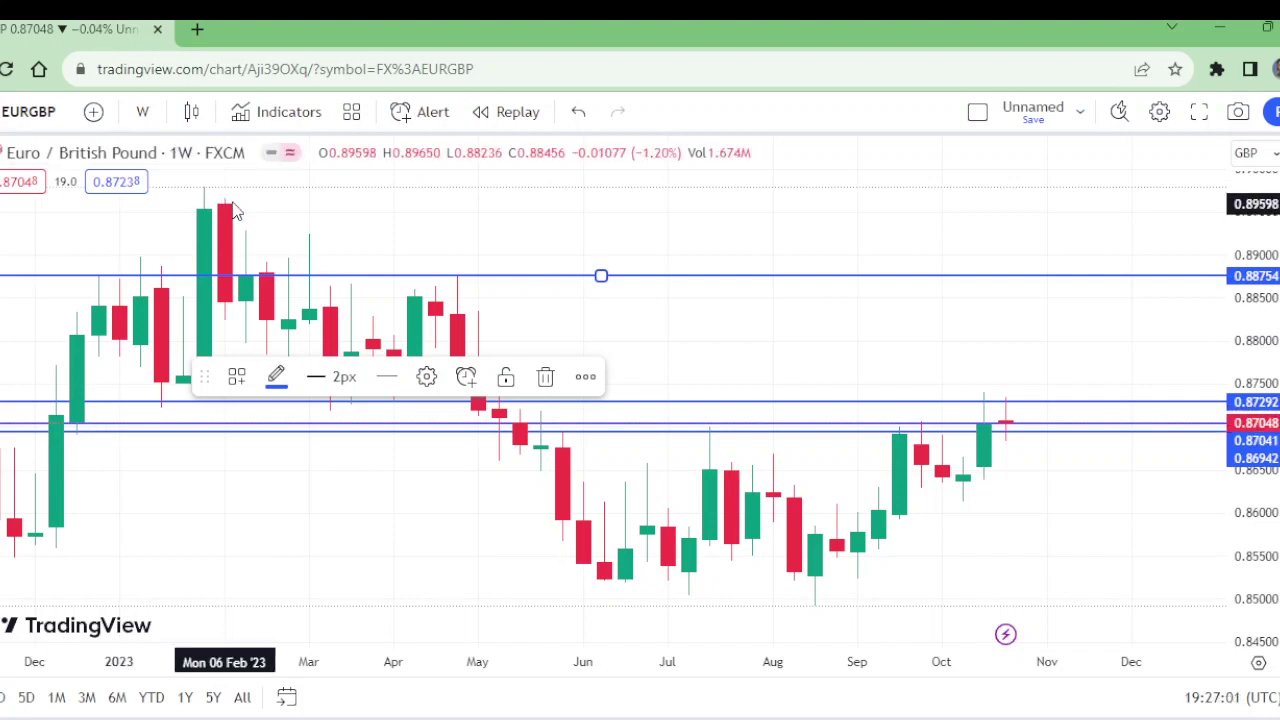
{"action": "left_click", "coordinate": [143, 111]}
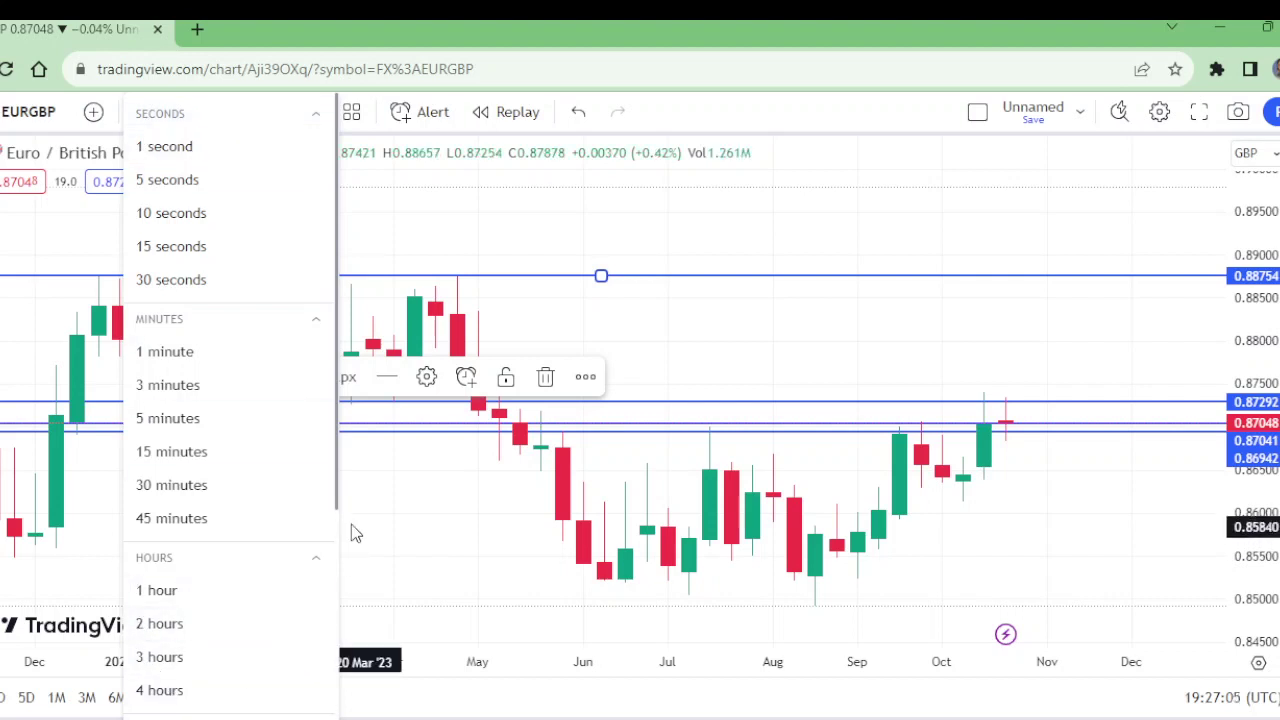
{"action": "scroll", "coordinate": [200, 560], "scroll_direction": "down", "scroll_amount": 2}
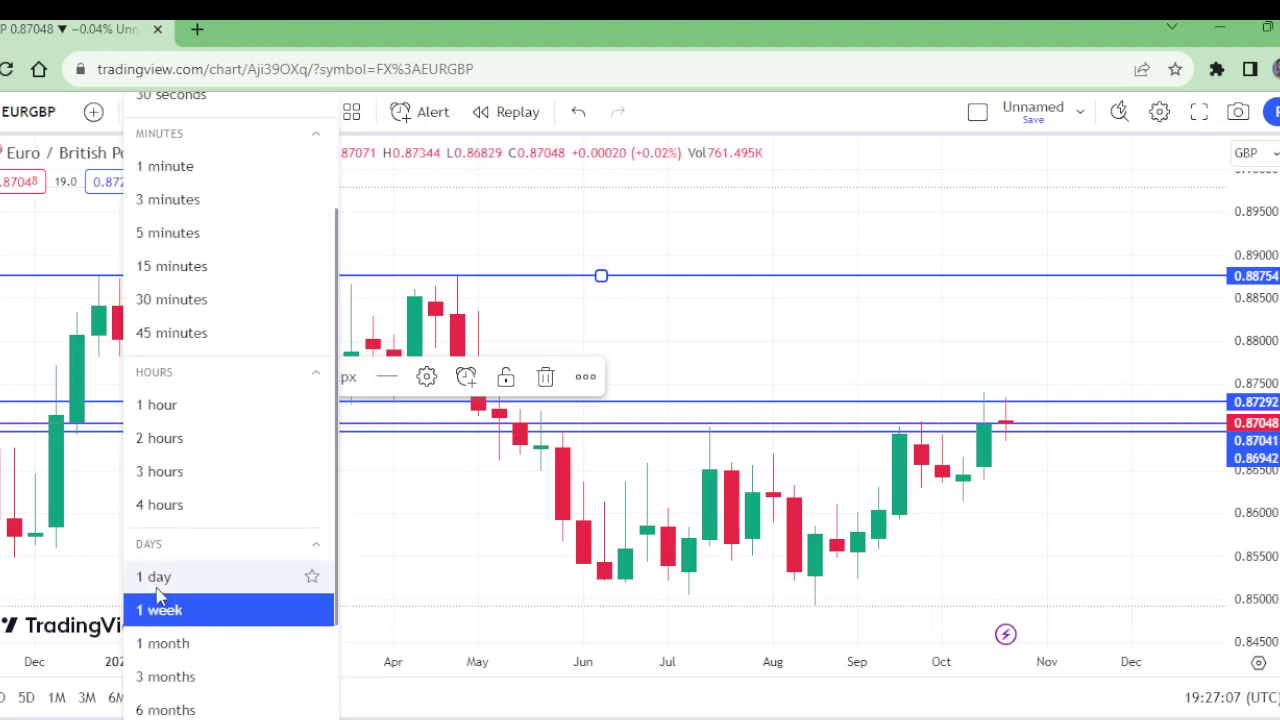
{"action": "left_click", "coordinate": [155, 578]}
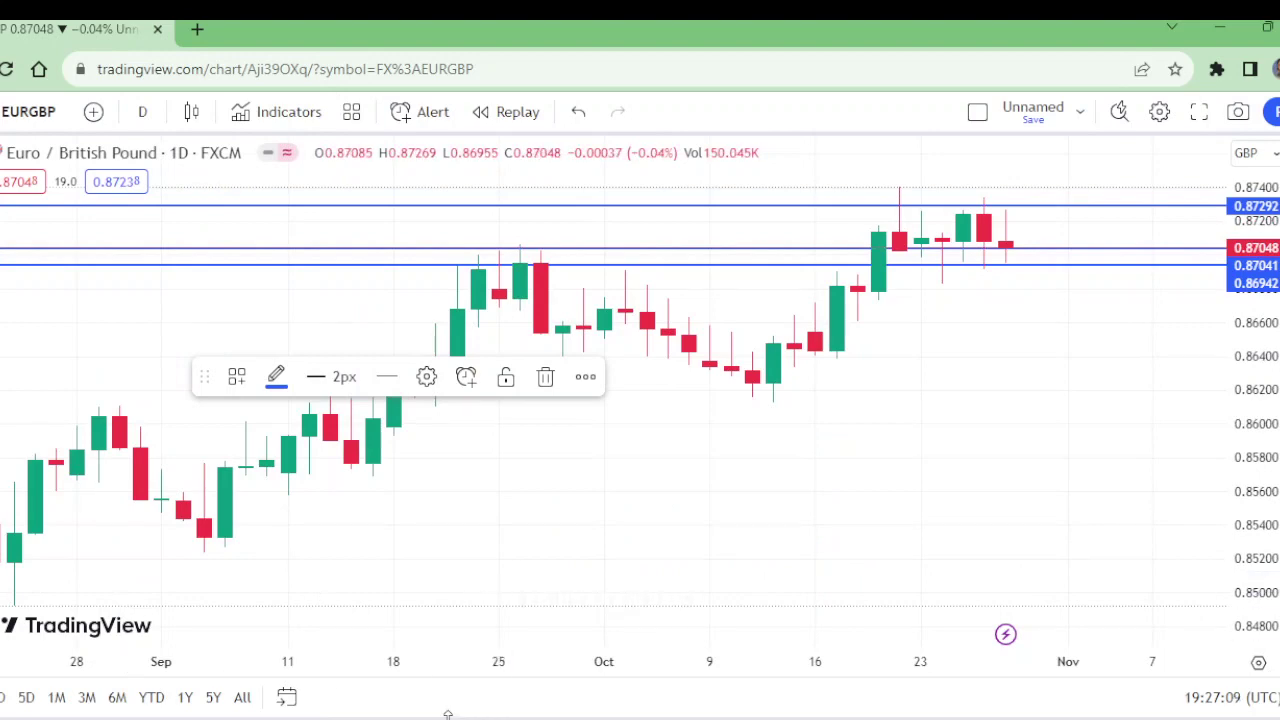
Step: Add a horizontal line at 0.88029 on the daily chart, and raise the 0.87292 line to 0.87519
{"action": "left_click", "coordinate": [545, 610]}
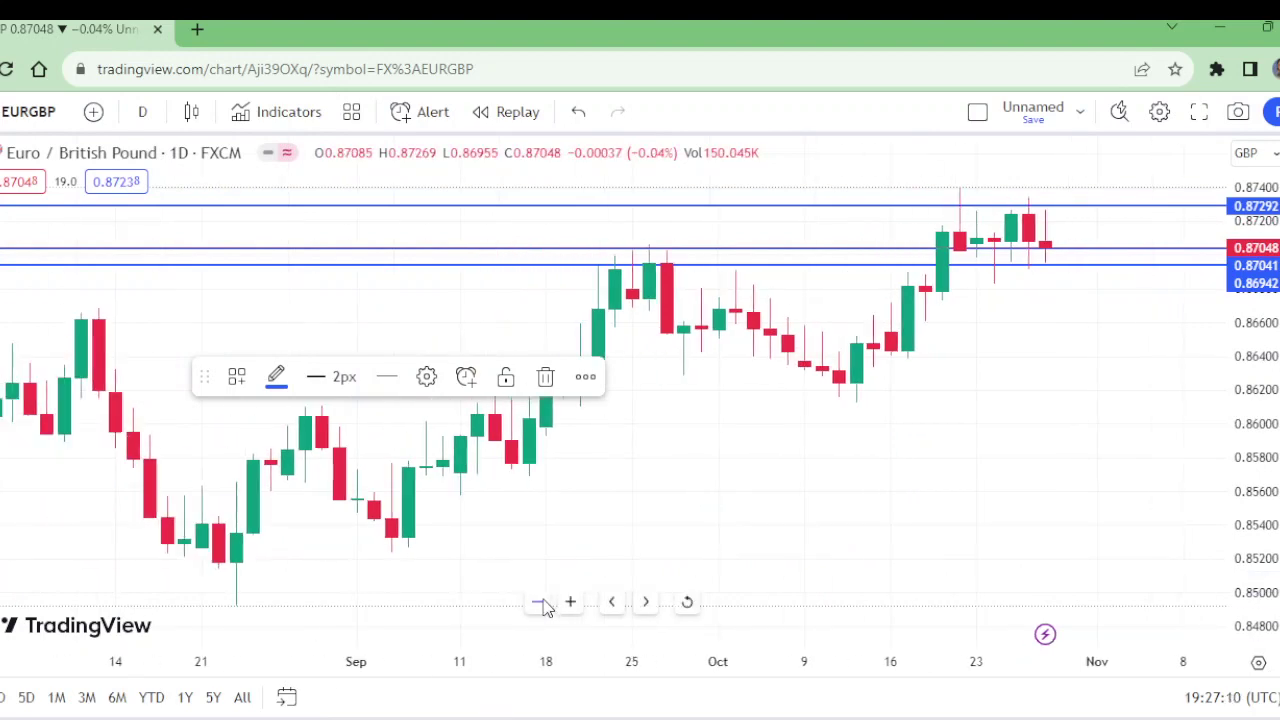
{"action": "left_click", "coordinate": [545, 610]}
{"action": "left_click", "coordinate": [540, 603]}
{"action": "left_click", "coordinate": [540, 603]}
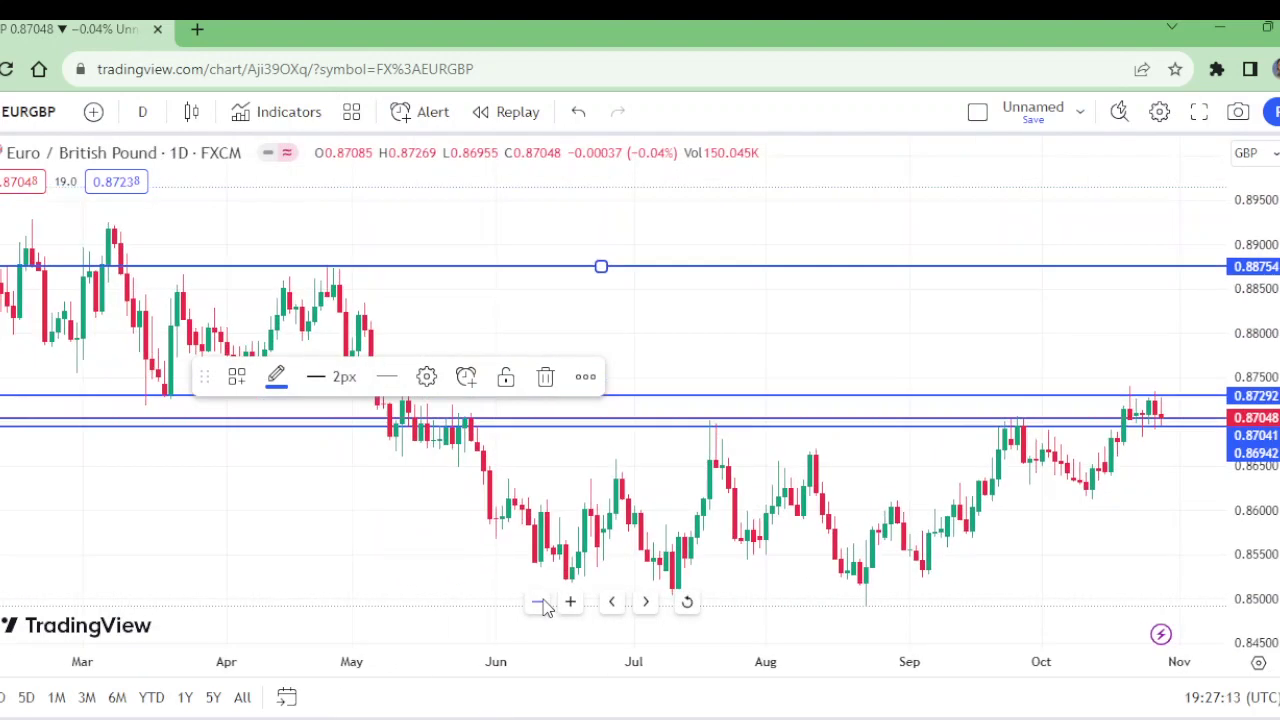
{"action": "left_click", "coordinate": [540, 603]}
{"action": "left_click", "coordinate": [540, 603]}
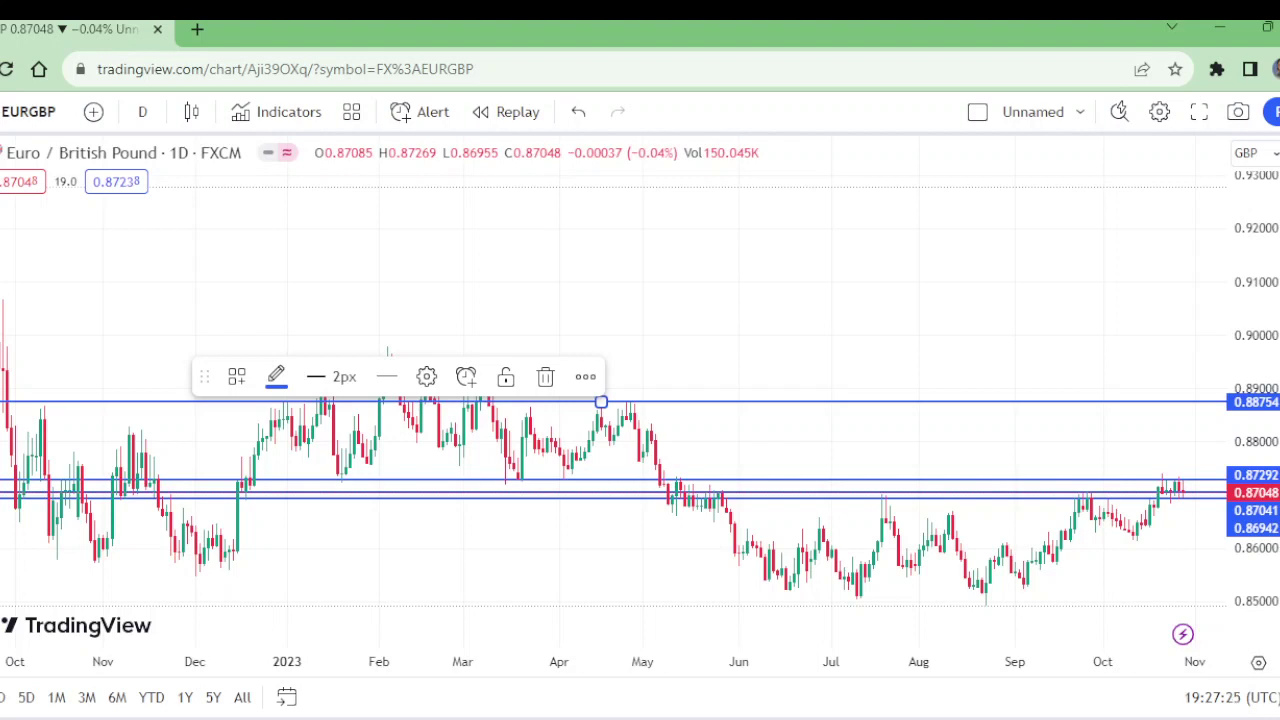
{"action": "left_click", "coordinate": [2, 150]}
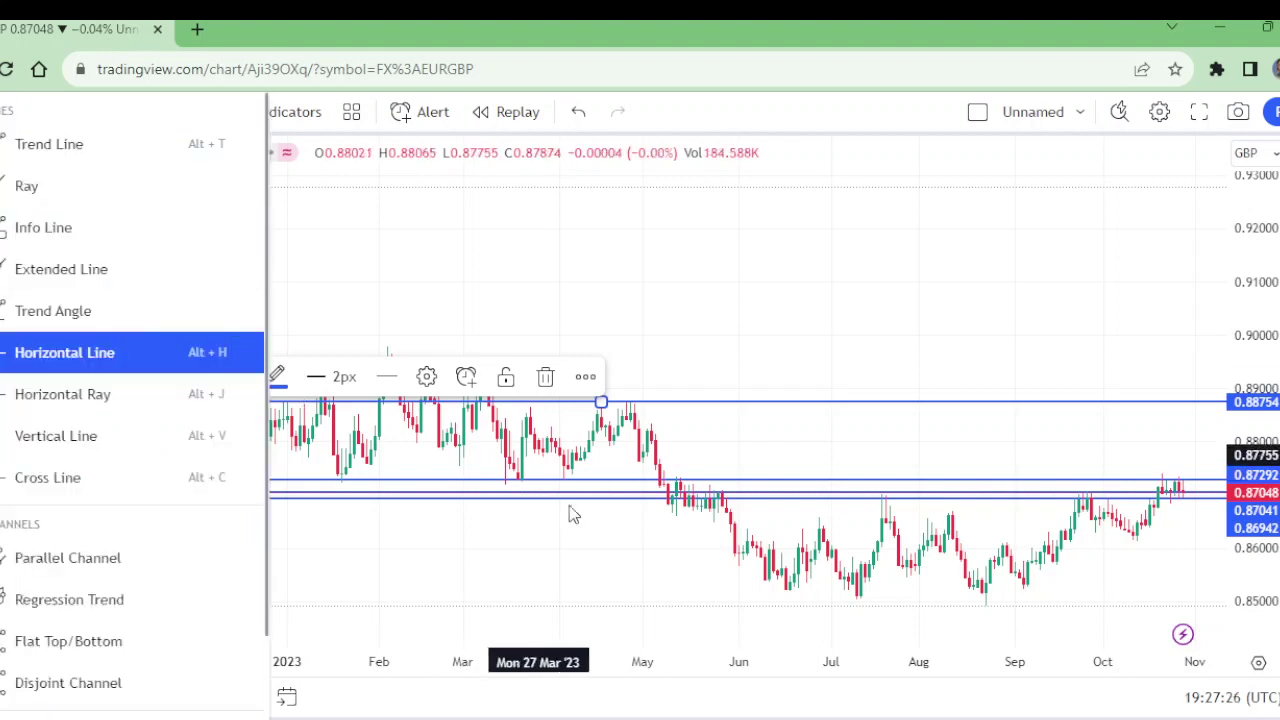
{"action": "left_click", "coordinate": [609, 441]}
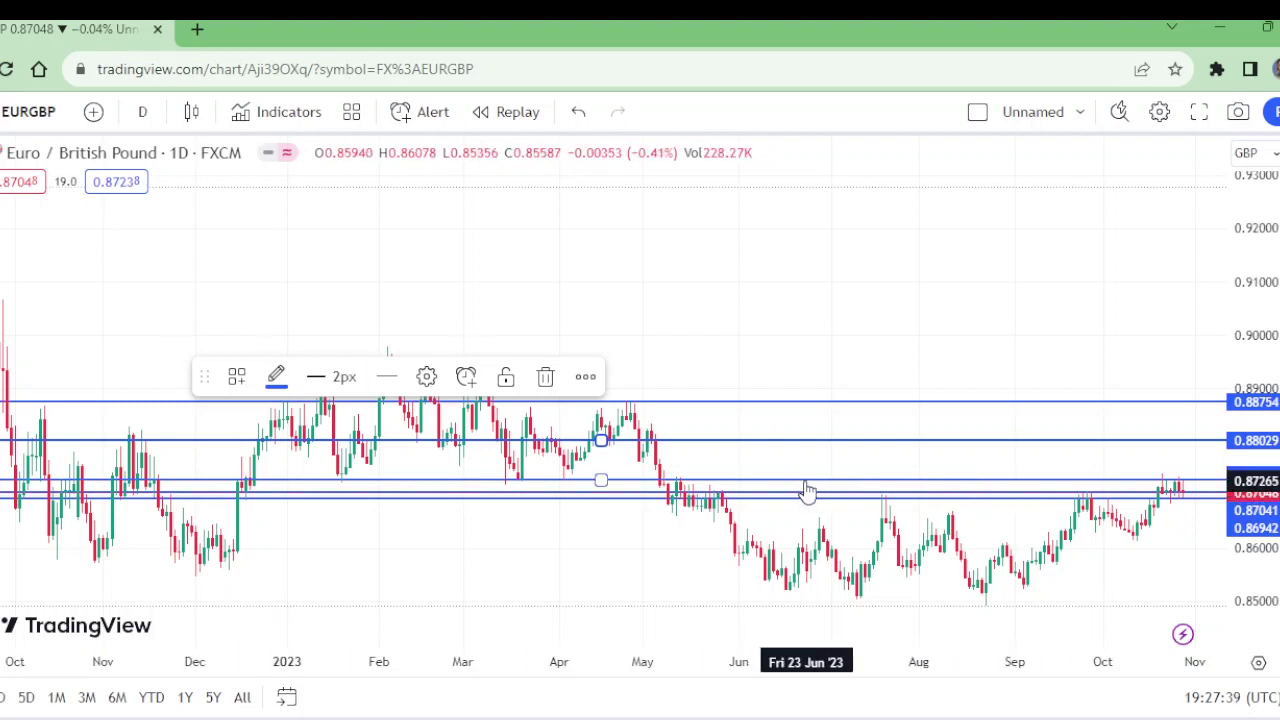
{"action": "left_click_drag", "start_coordinate": [806, 482], "coordinate": [804, 468]}
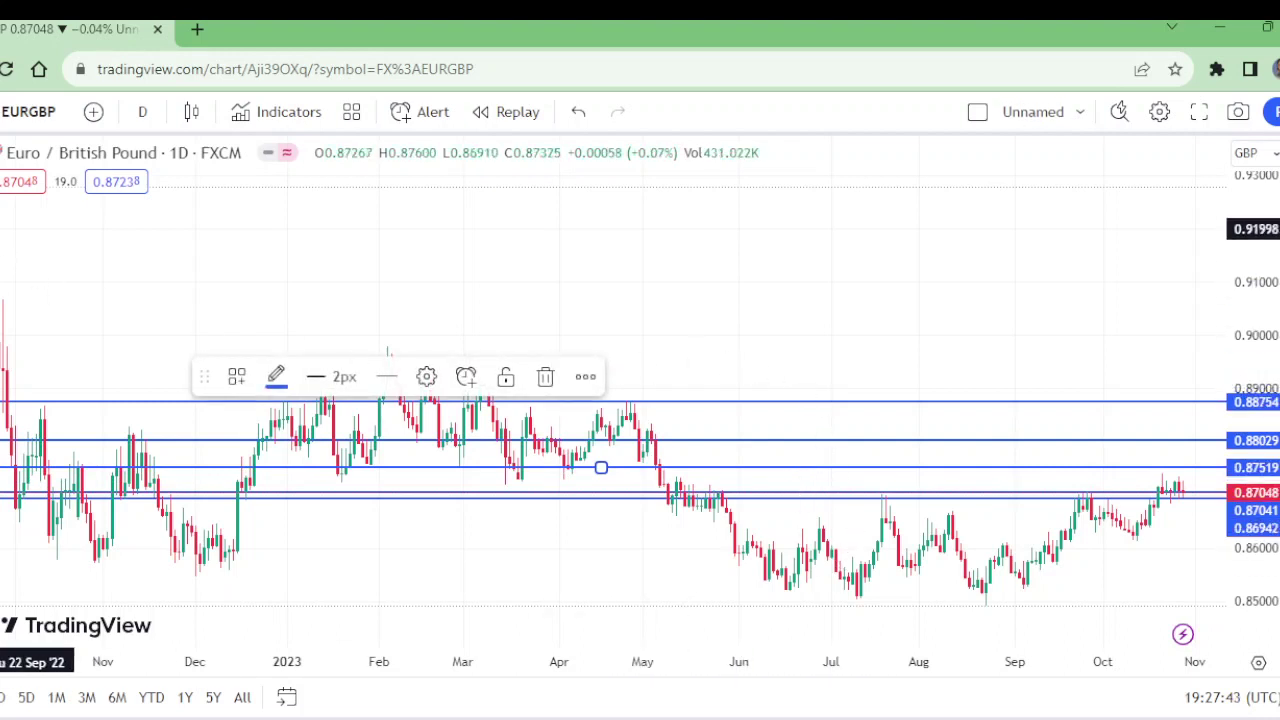
{"action": "left_click", "coordinate": [1040, 290]}
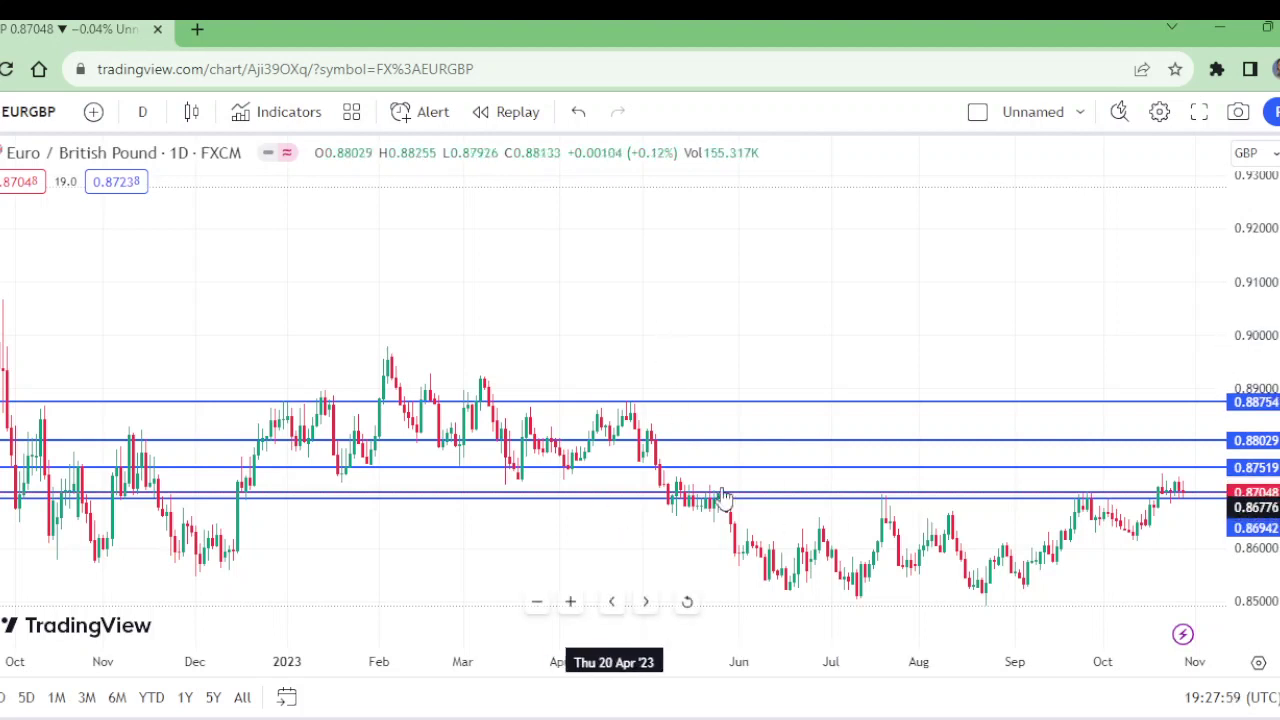
Step: Place a long position at the latest daily candle with its entry at 0.87074
{"action": "mouse_move", "coordinate": [523, 611]}
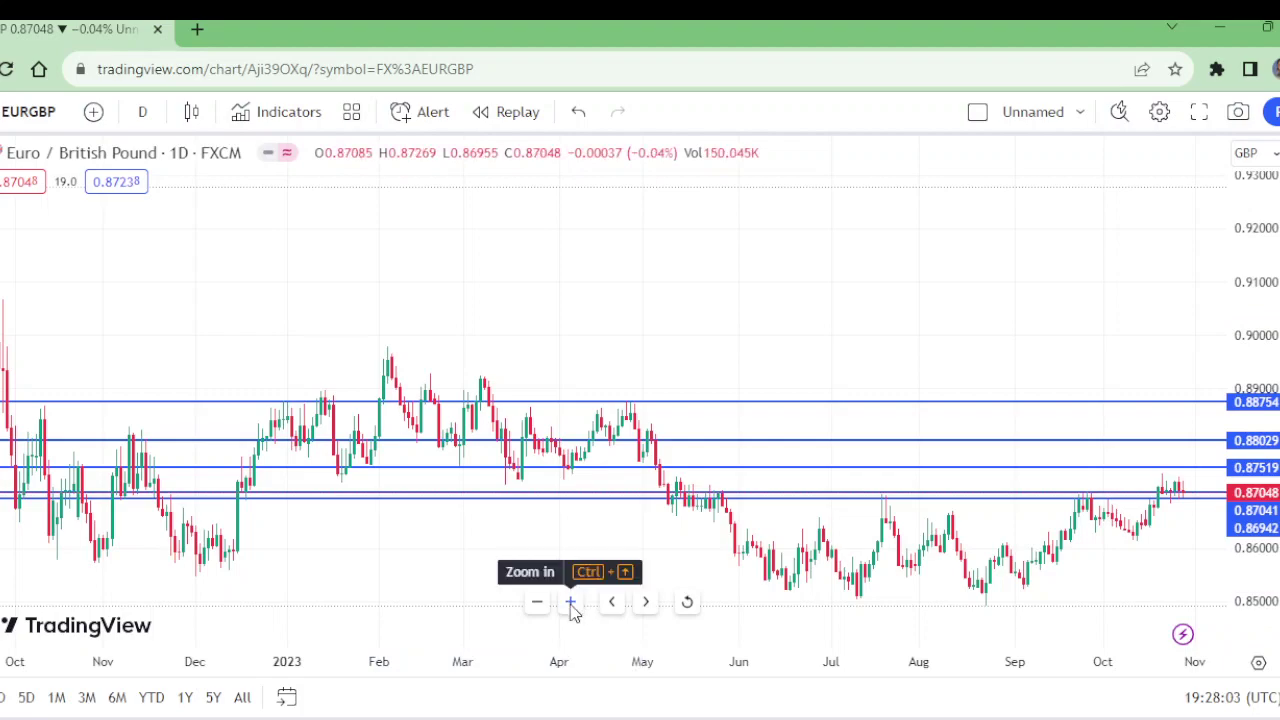
{"action": "left_click", "coordinate": [571, 603]}
{"action": "left_click", "coordinate": [571, 603]}
{"action": "left_click", "coordinate": [571, 603]}
{"action": "left_click", "coordinate": [571, 603]}
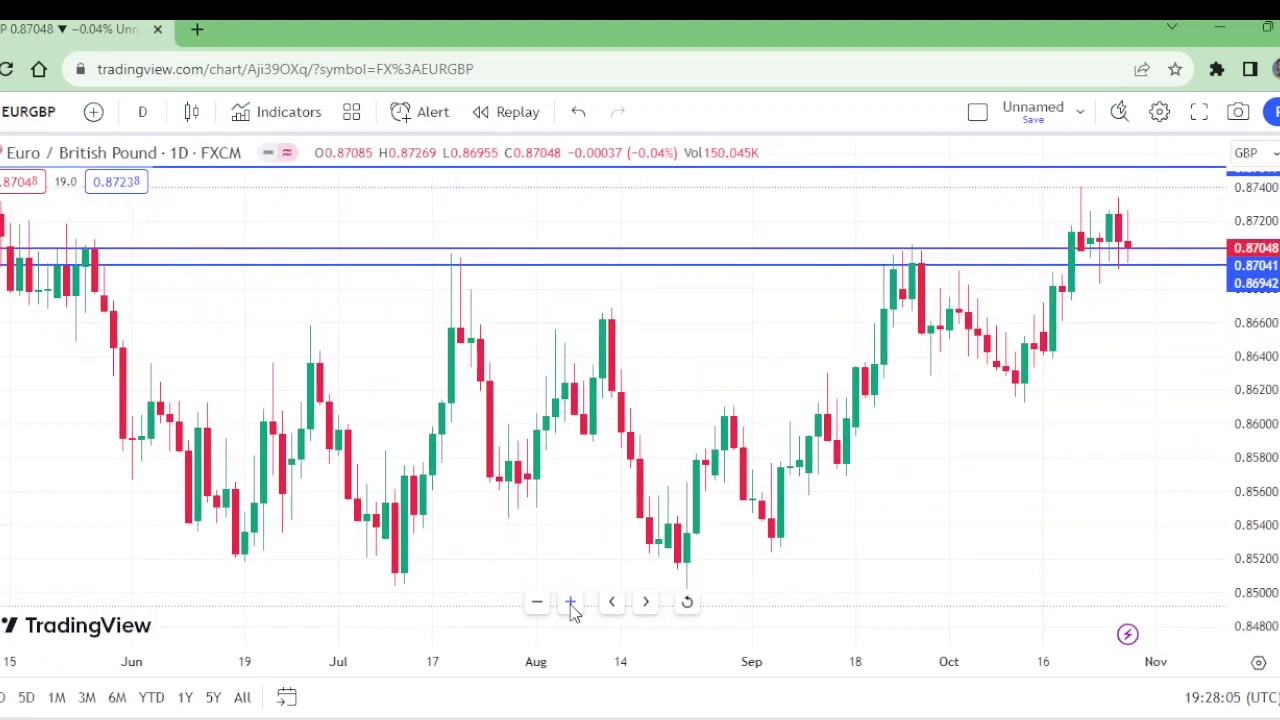
{"action": "left_click", "coordinate": [539, 603]}
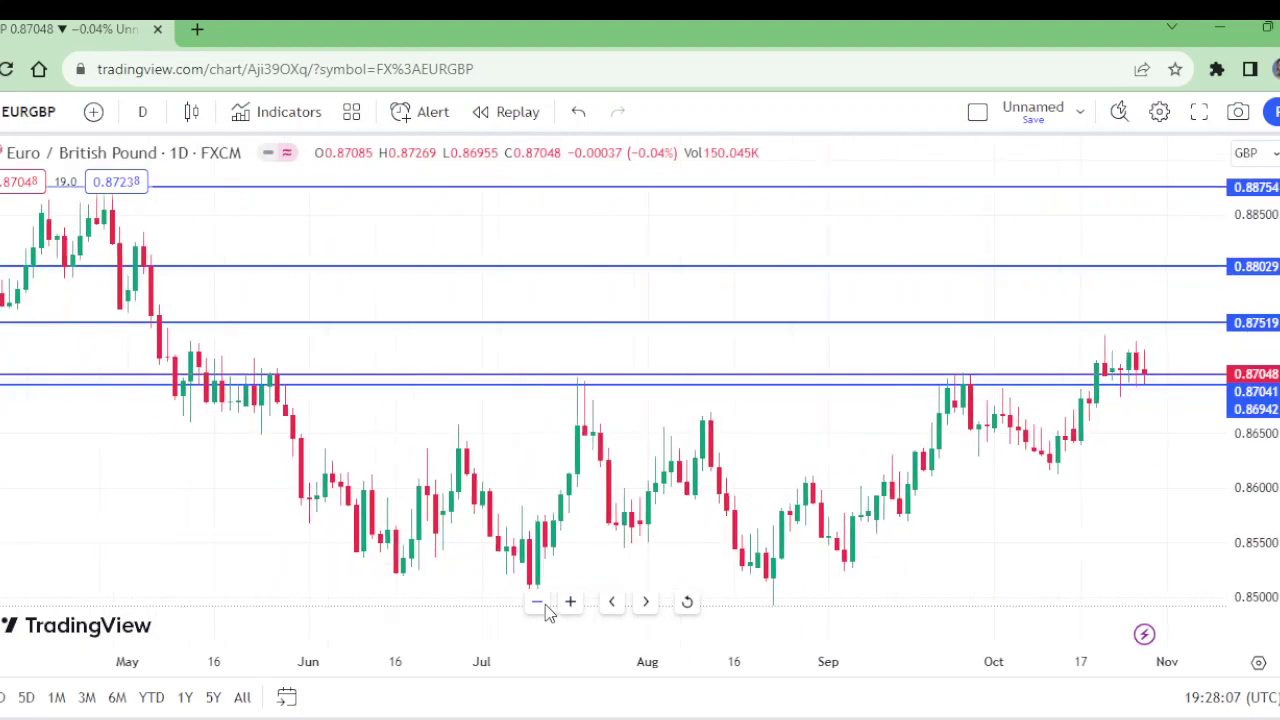
{"action": "left_click", "coordinate": [539, 603]}
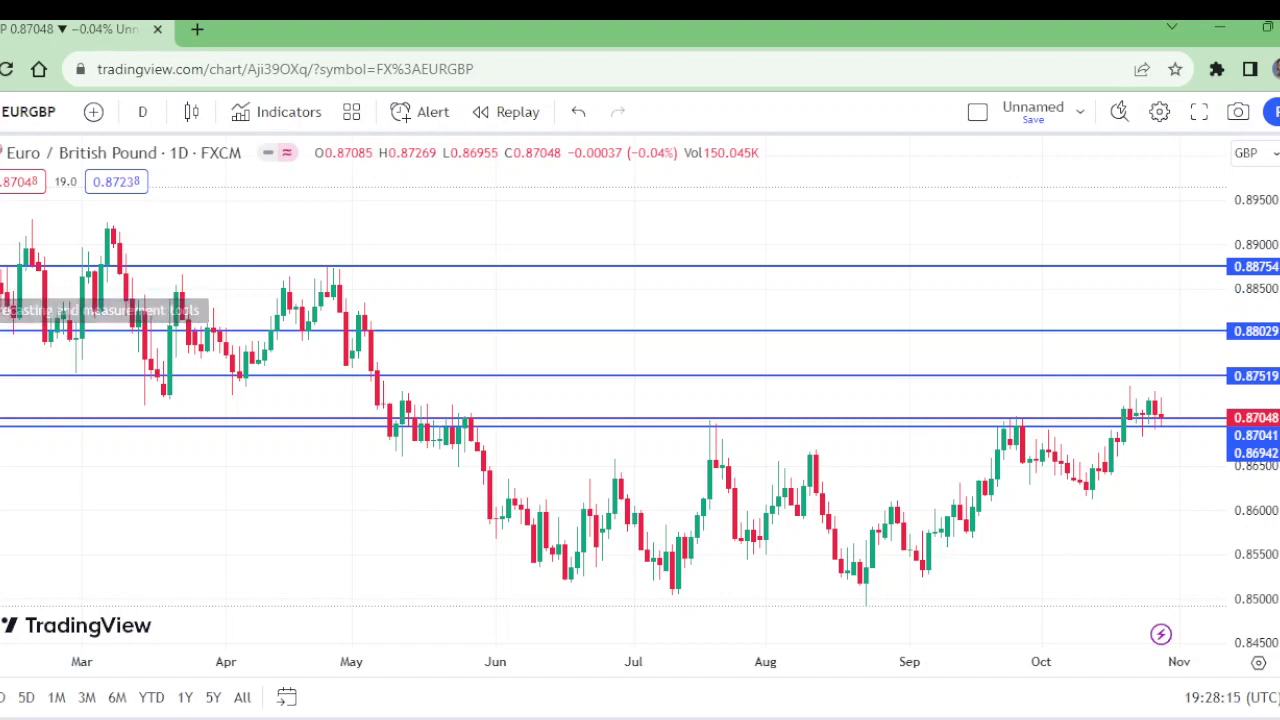
{"action": "left_click", "coordinate": [2, 310]}
{"action": "left_click", "coordinate": [70, 207]}
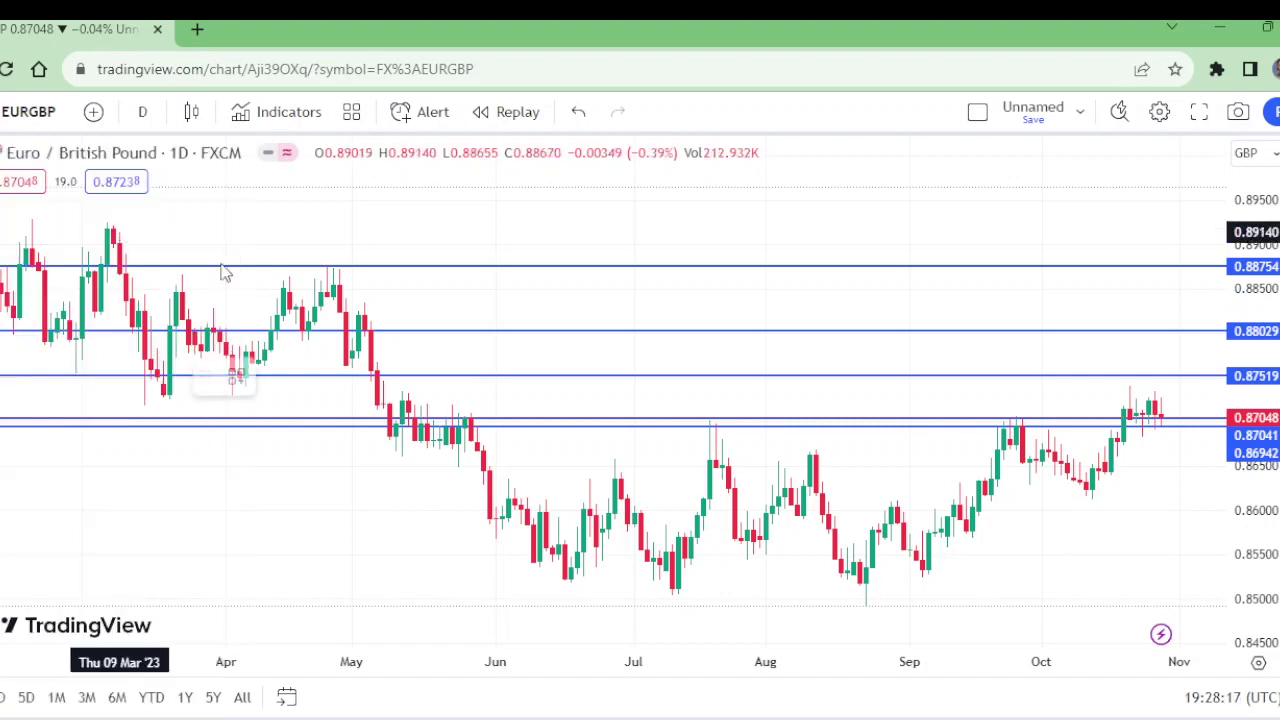
{"action": "left_click", "coordinate": [1168, 416]}
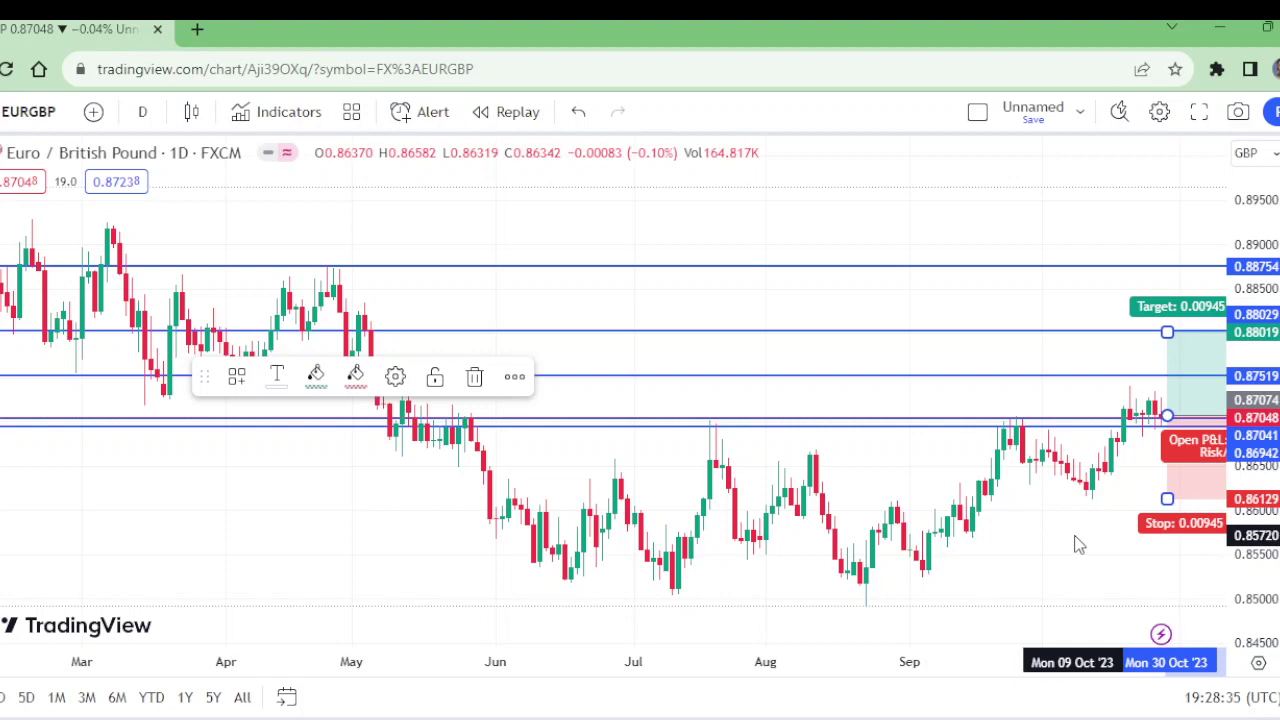
Step: Set the long position's stop to 0.86850, just below the lowest line, and its target to 0.88863, above the highest line
{"action": "left_click_drag", "start_coordinate": [1166, 497], "coordinate": [1167, 436]}
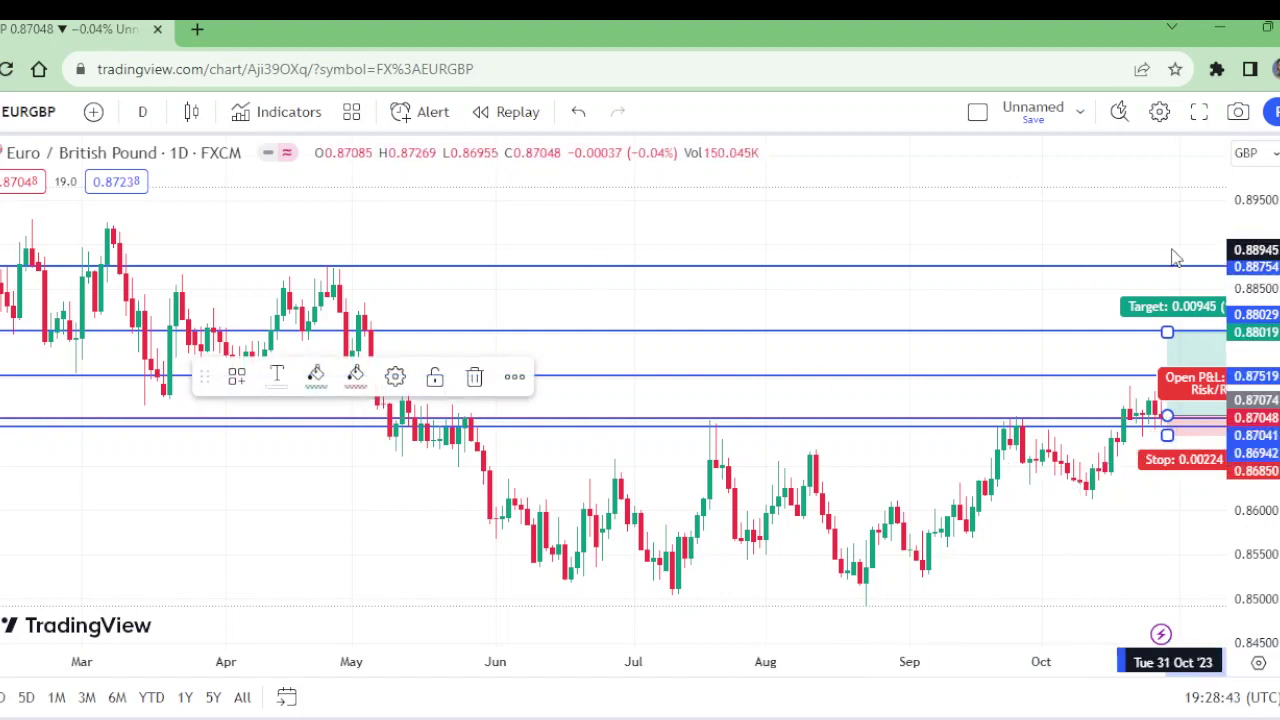
{"action": "left_click_drag", "start_coordinate": [1167, 330], "coordinate": [1168, 257]}
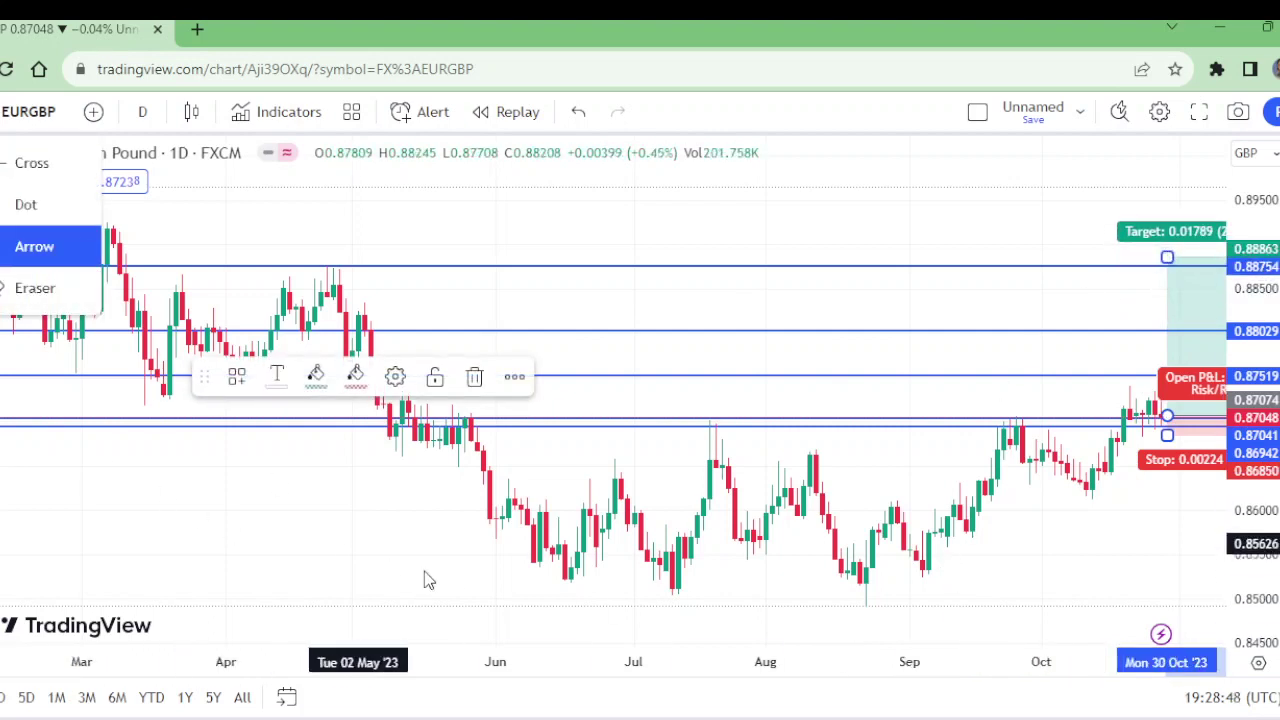
{"action": "left_click", "coordinate": [458, 578]}
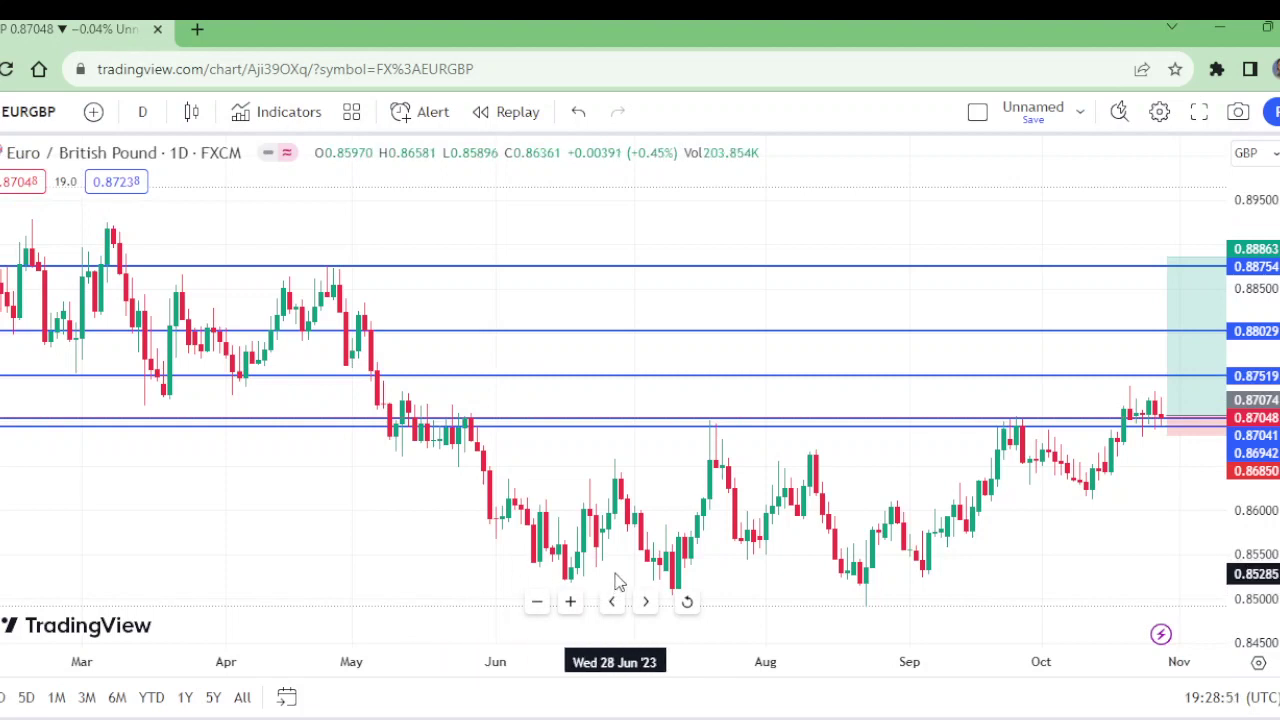